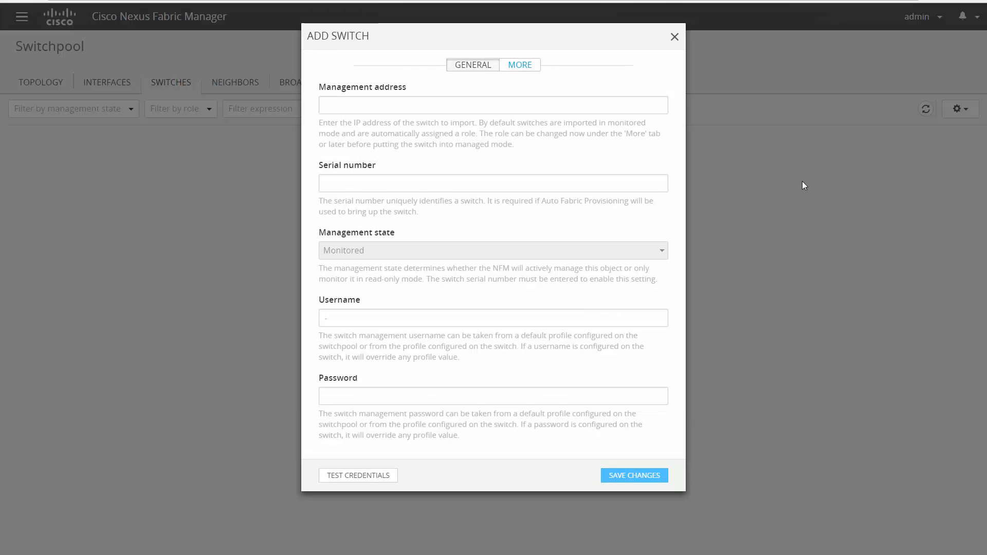
Enter serial FOX1923GQNZ, management address 10.23.235.20, and the switch login username and password.
click(533, 186)
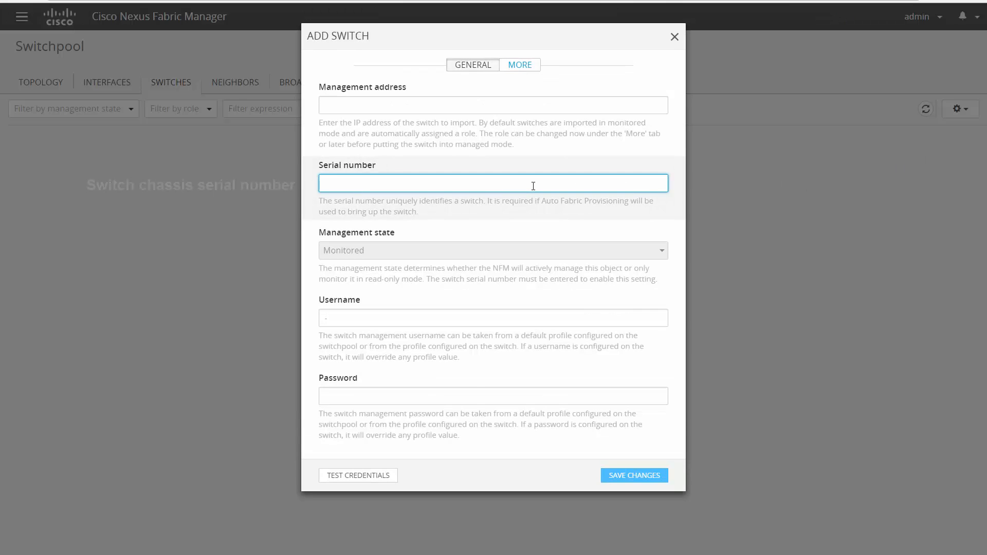
key(ctrl+v)
click(422, 106)
text(10.23.235.20)
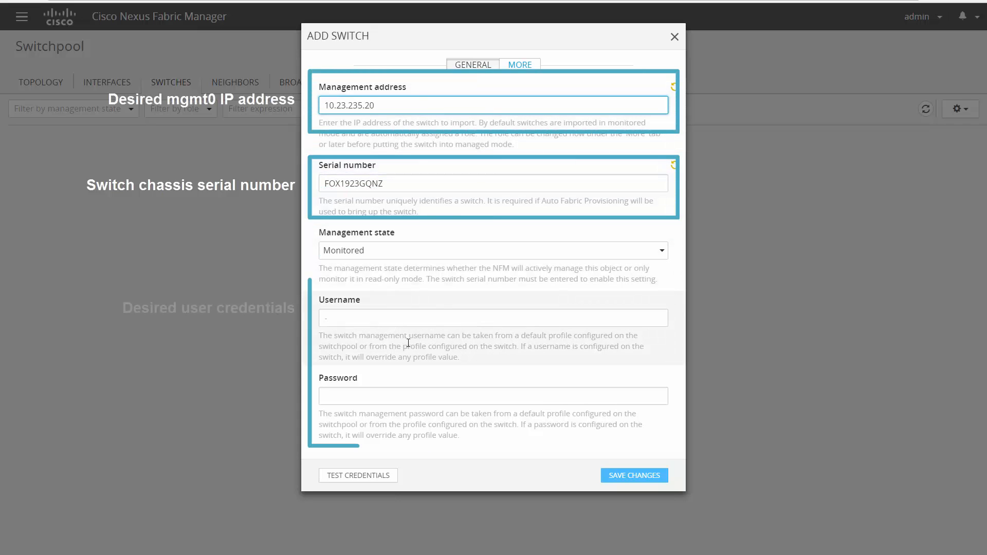
click(389, 318)
key(ctrl+v)
key(Tab)
key(ctrl+v)
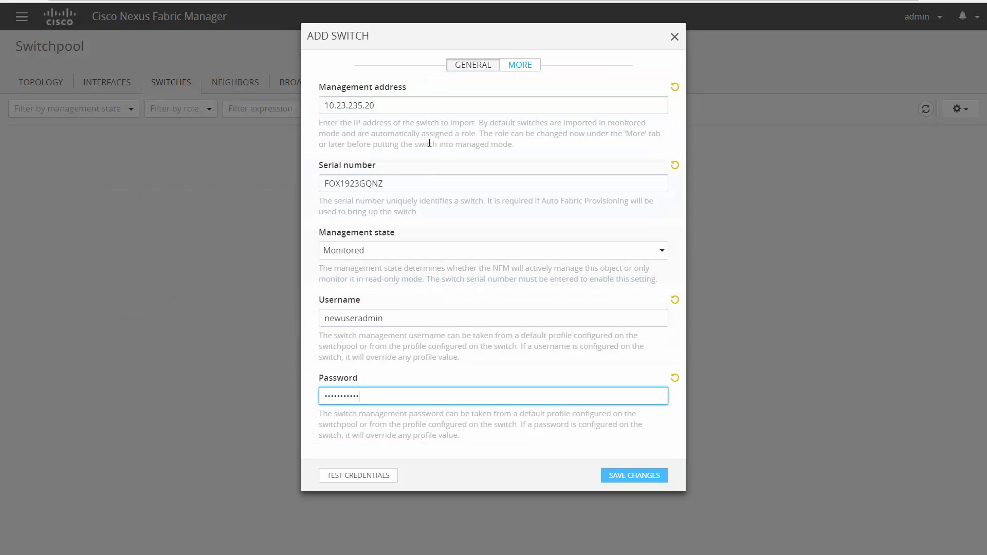
Choose image nxos.7.0.3.I4.2.bin, name the switch sw_new_afp, and import it.
click(510, 66)
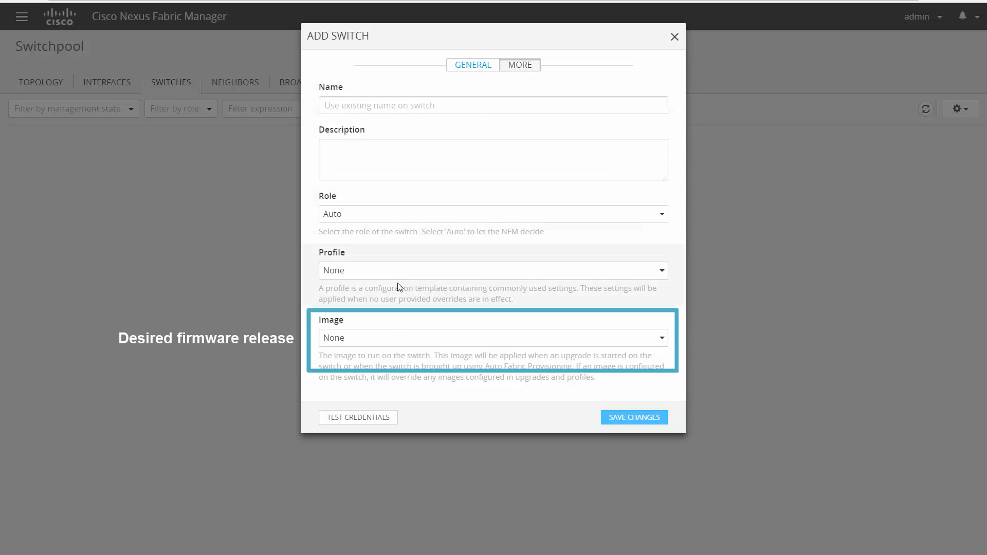
click(384, 338)
click(379, 375)
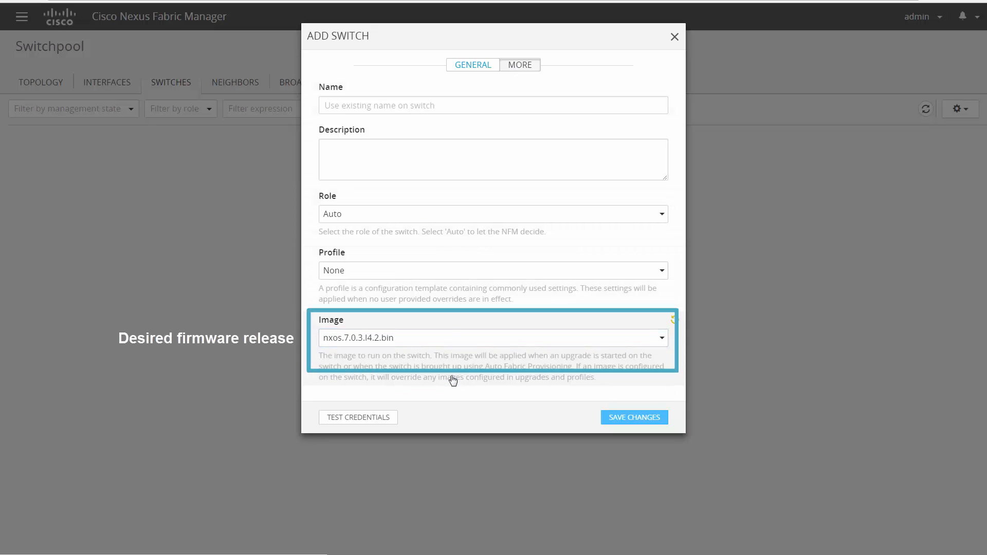
click(436, 103)
text(sw_new_afp)
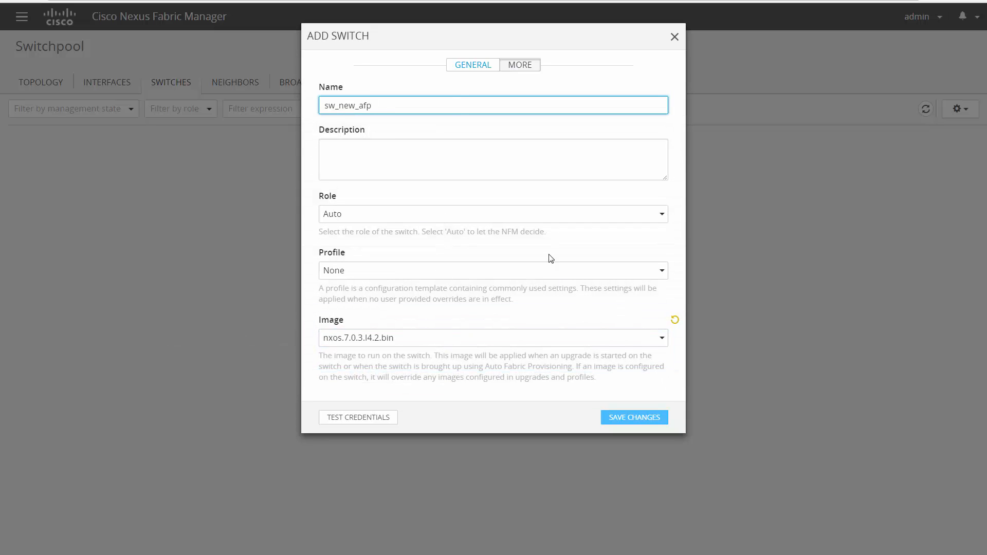
click(624, 418)
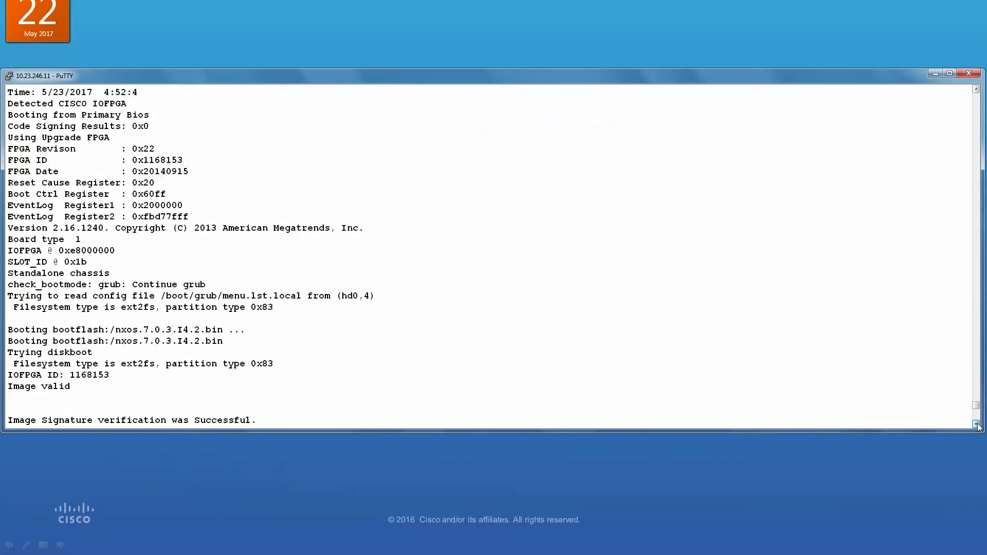
Bring the PuTTY console to its latest output, showing the switch back online after reload.
click(977, 424)
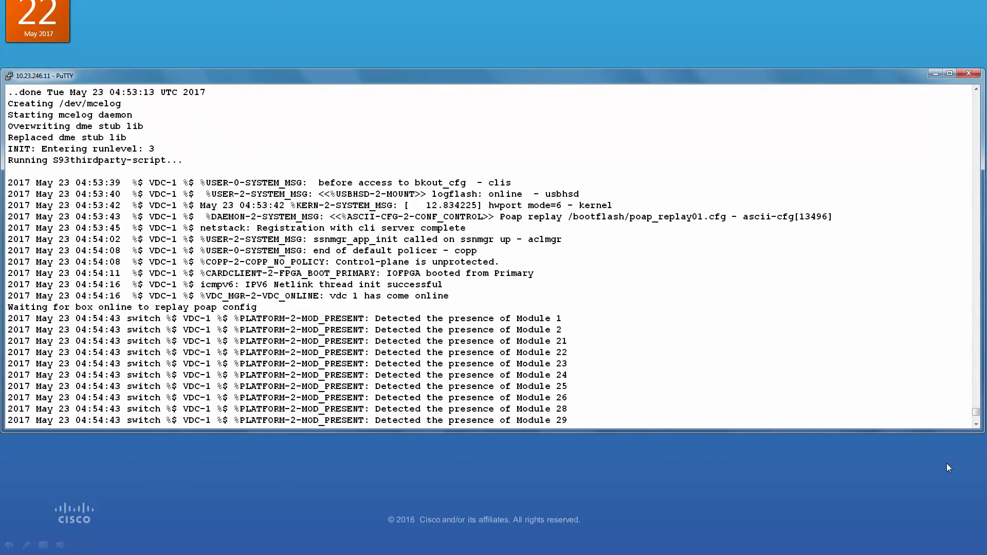
key(Page_Down)
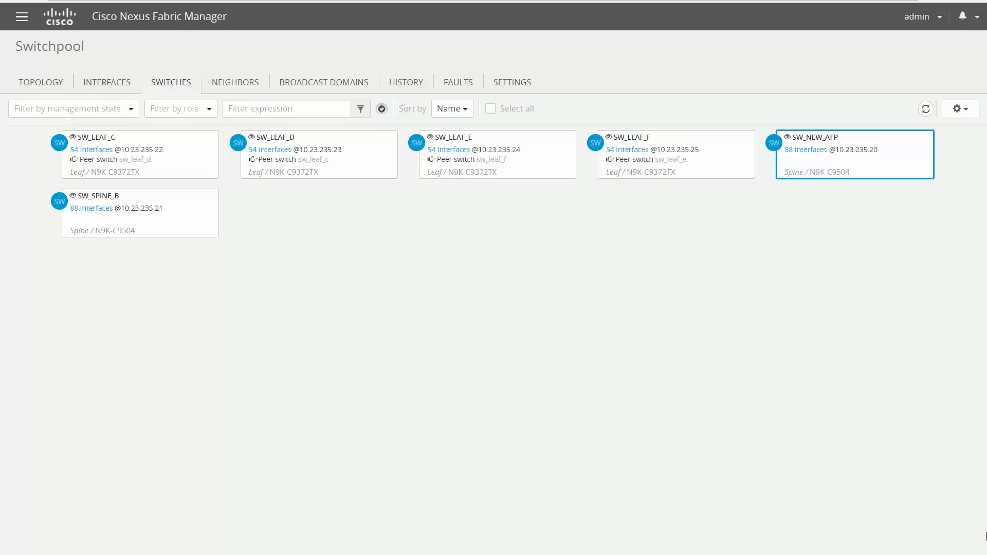
Select all six Switchpool switches and save their management state as Managed.
click(492, 110)
click(960, 117)
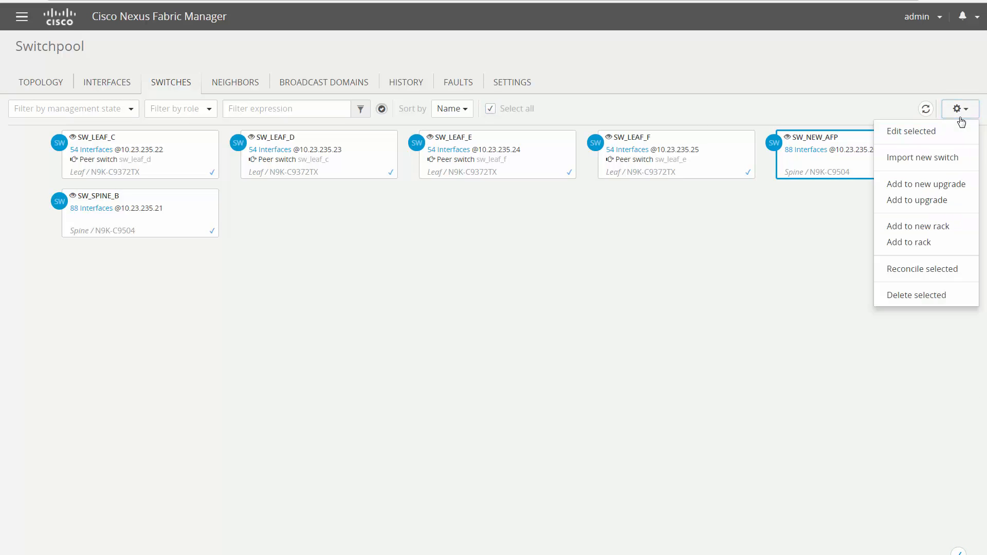
click(950, 131)
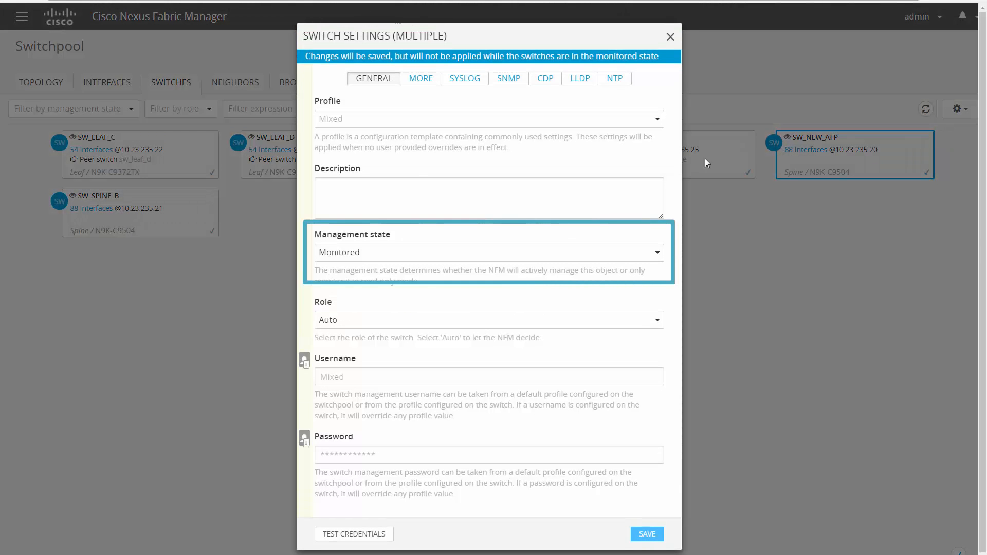
click(434, 252)
click(415, 272)
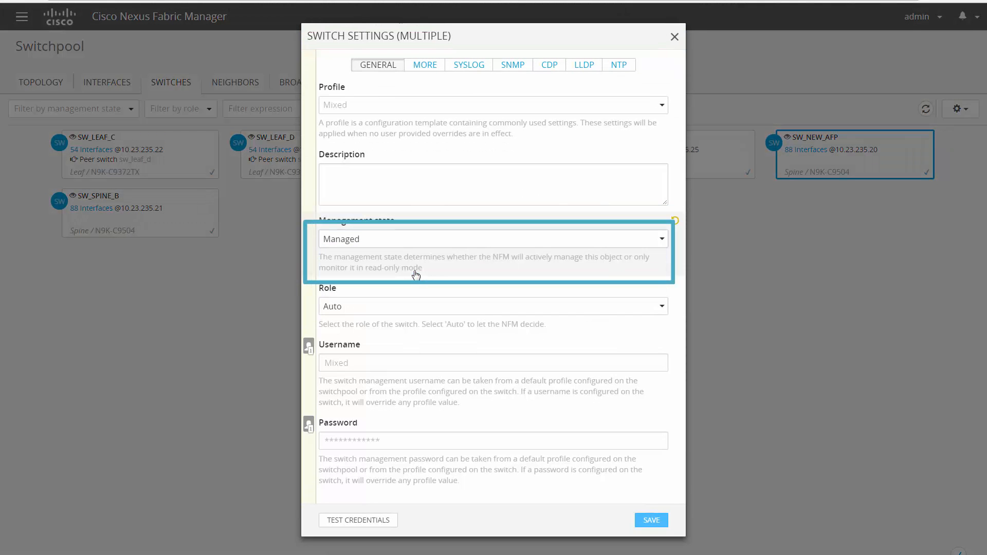
click(651, 520)
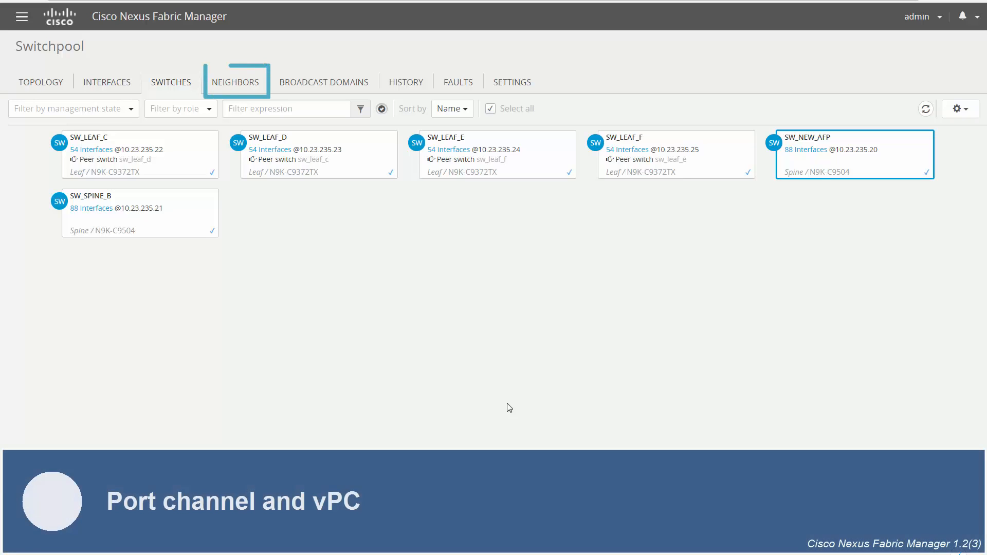
Combine both of host16's leaf ETH1/1 interfaces into static port channel host16pc.
click(238, 87)
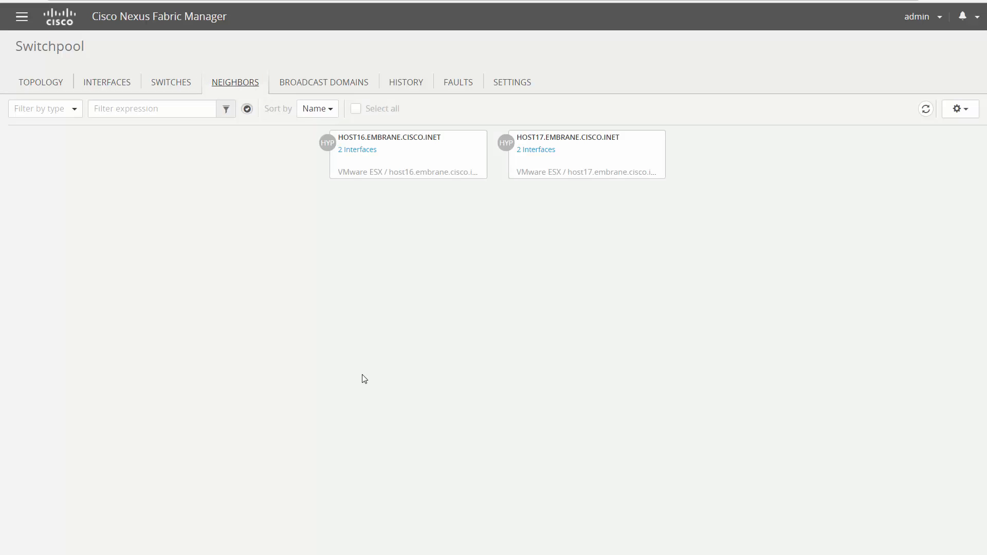
click(358, 152)
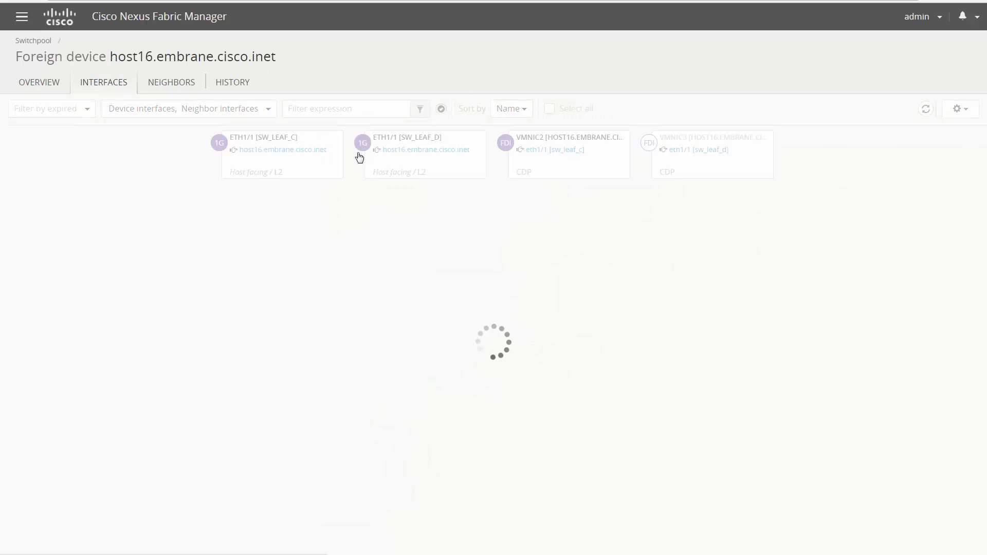
click(565, 112)
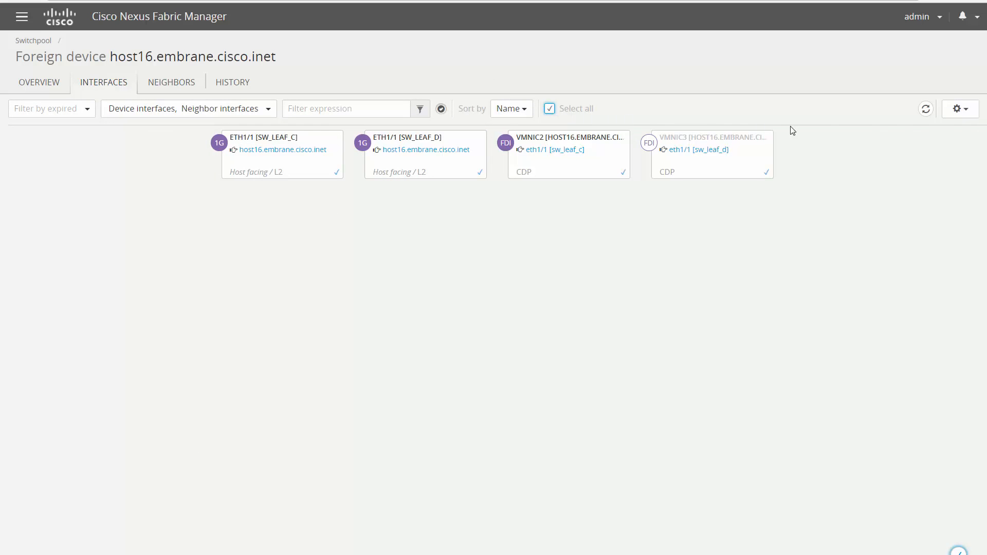
click(957, 111)
click(914, 201)
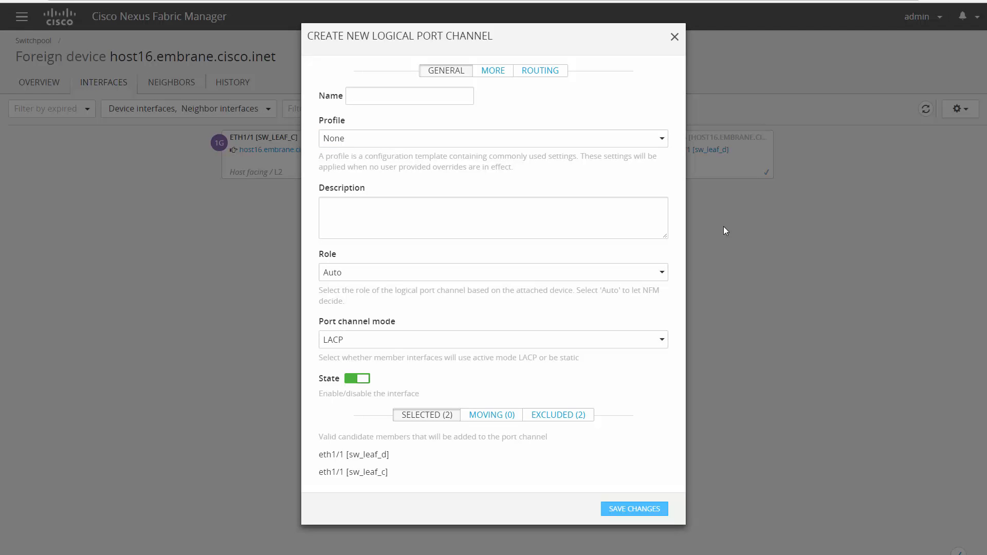
click(438, 96)
text(host16pc)
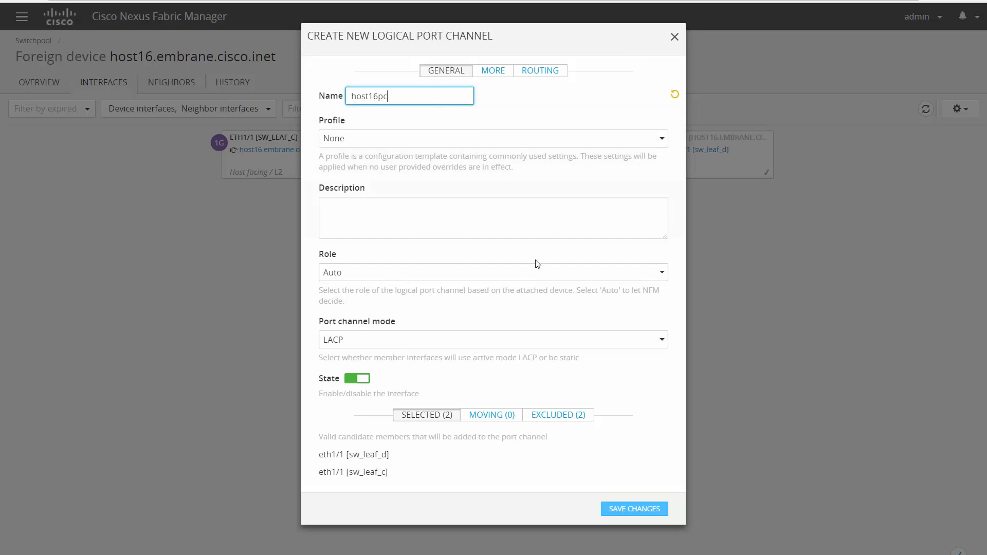
click(516, 341)
click(504, 377)
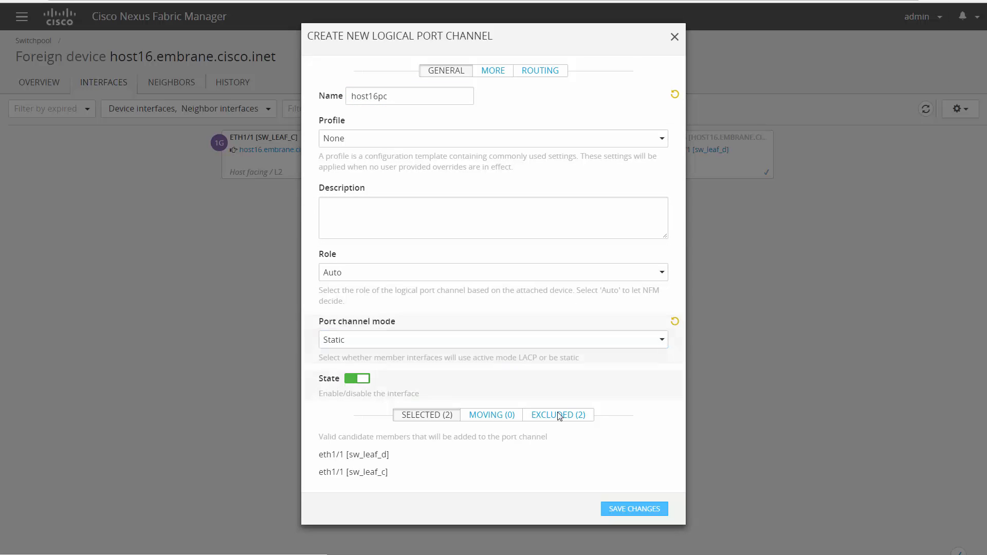
click(632, 509)
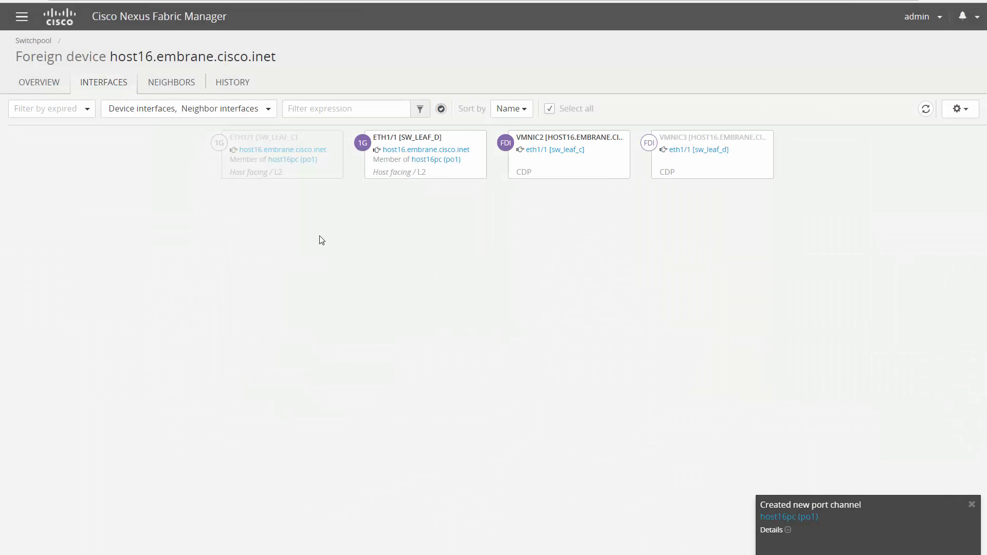
Combine host17's sw_leaf_e and sw_leaf_f interfaces into static port channel host17pc, then return to neighbors.
click(46, 40)
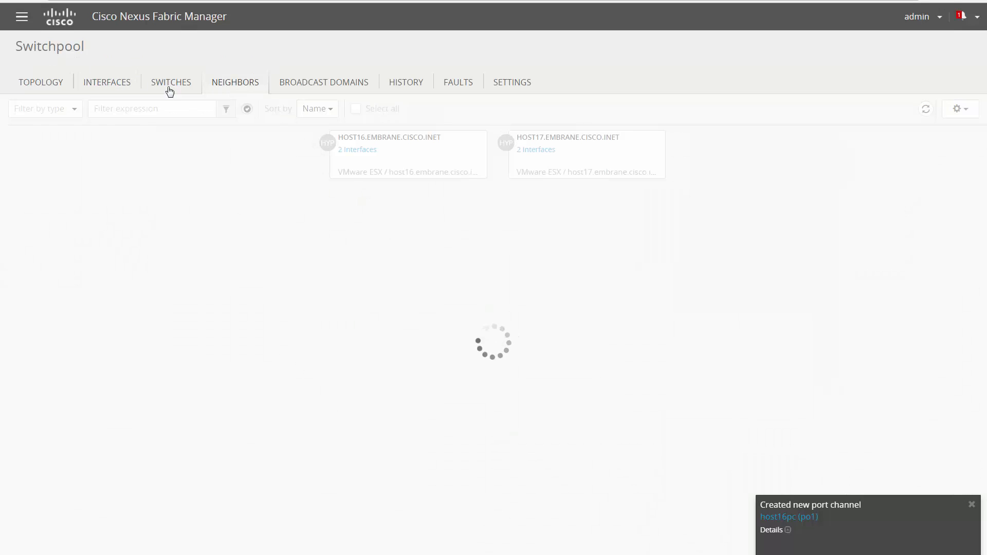
click(537, 152)
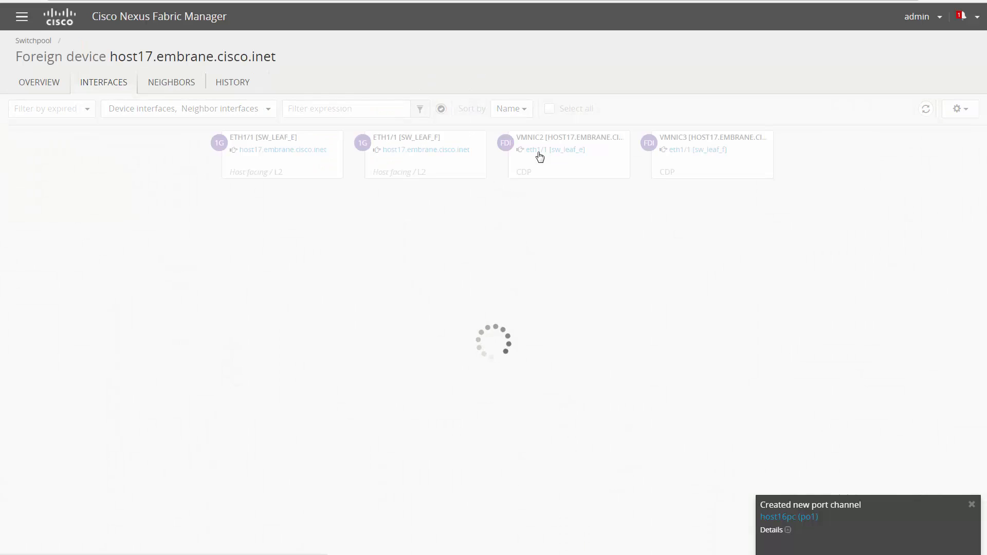
click(549, 109)
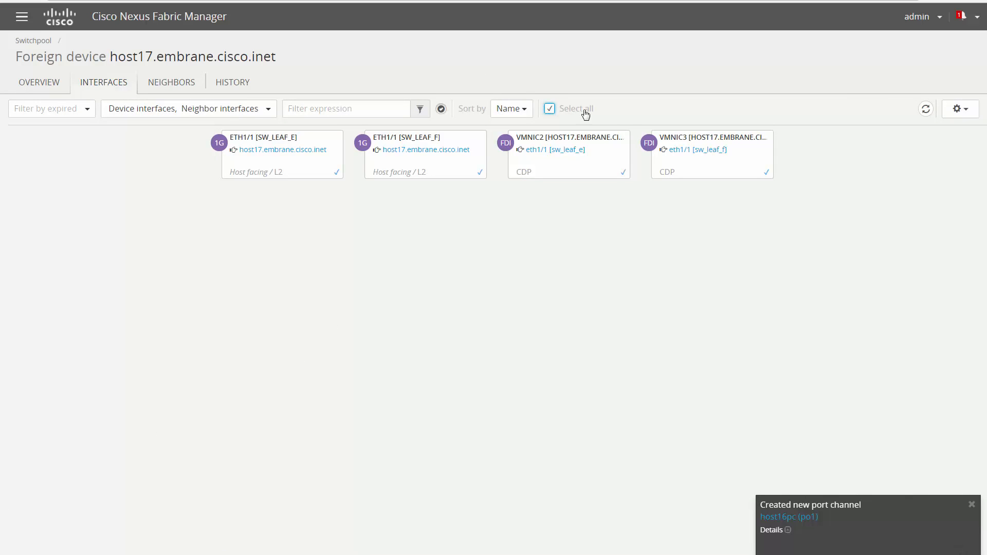
click(960, 108)
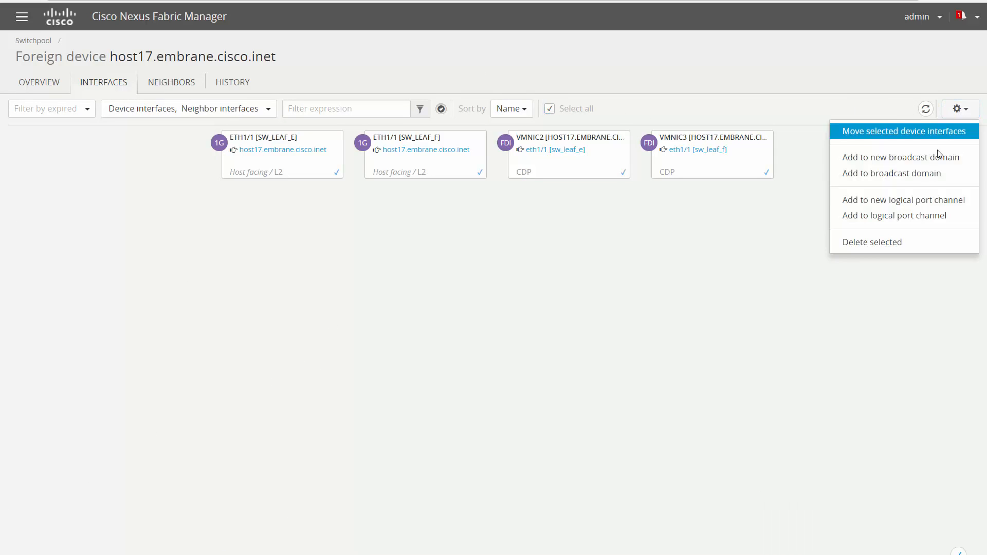
click(914, 199)
click(485, 98)
text(host17pc)
click(553, 340)
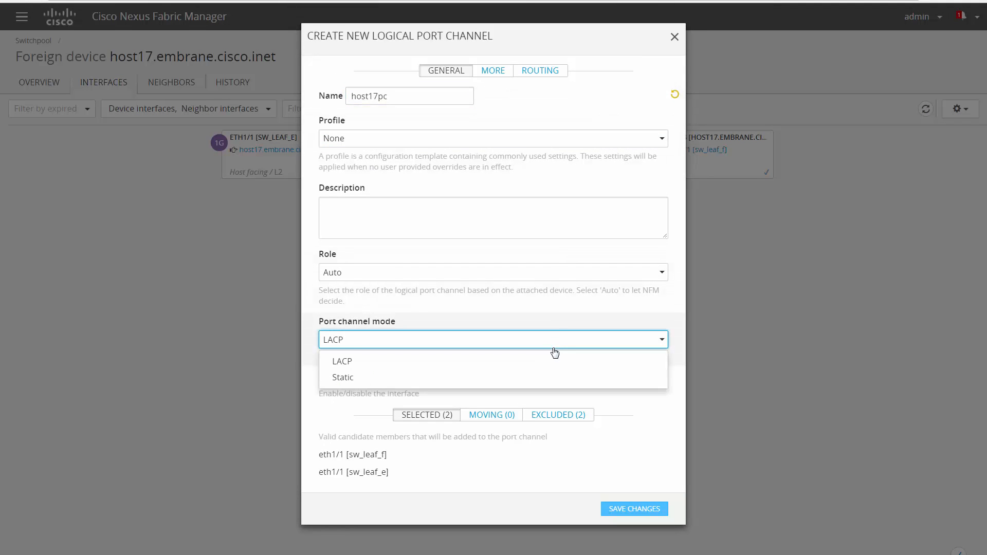
click(555, 376)
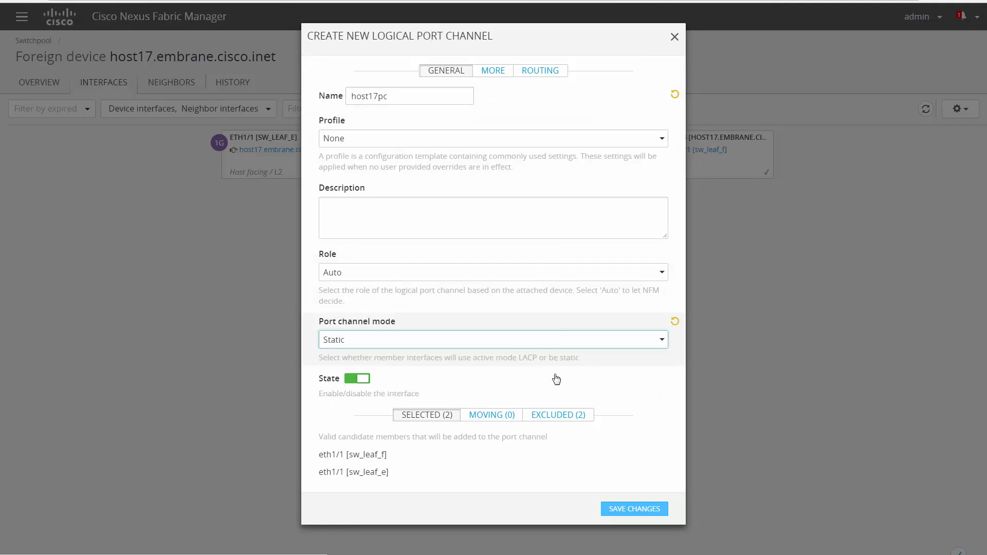
click(645, 511)
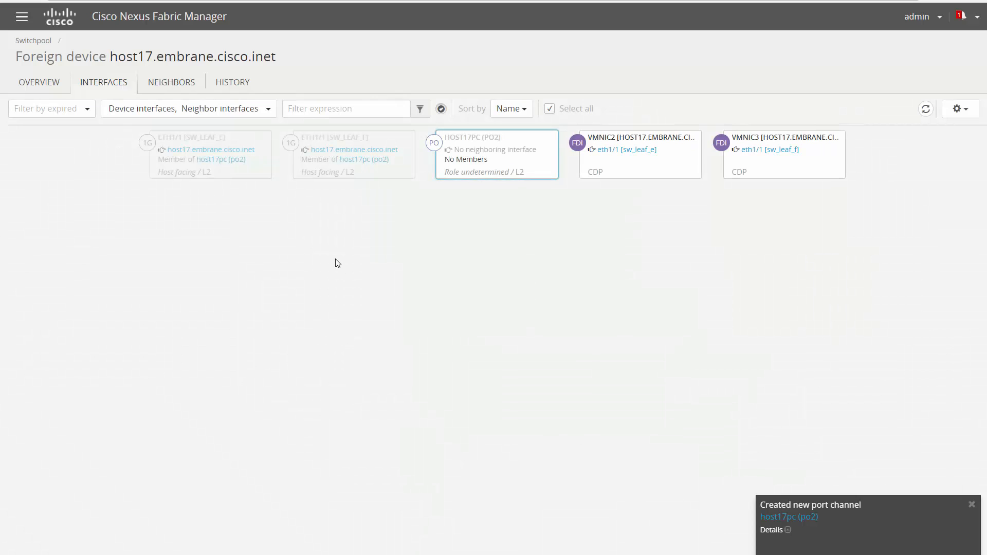
click(40, 43)
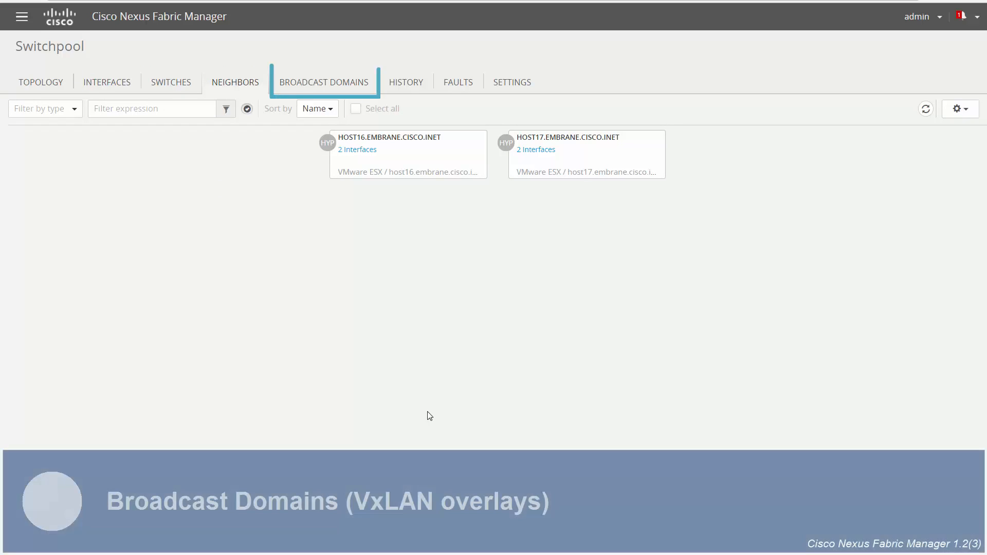
Start a new broadcast domain named BD_10 in the Broadcast Domains list.
click(324, 83)
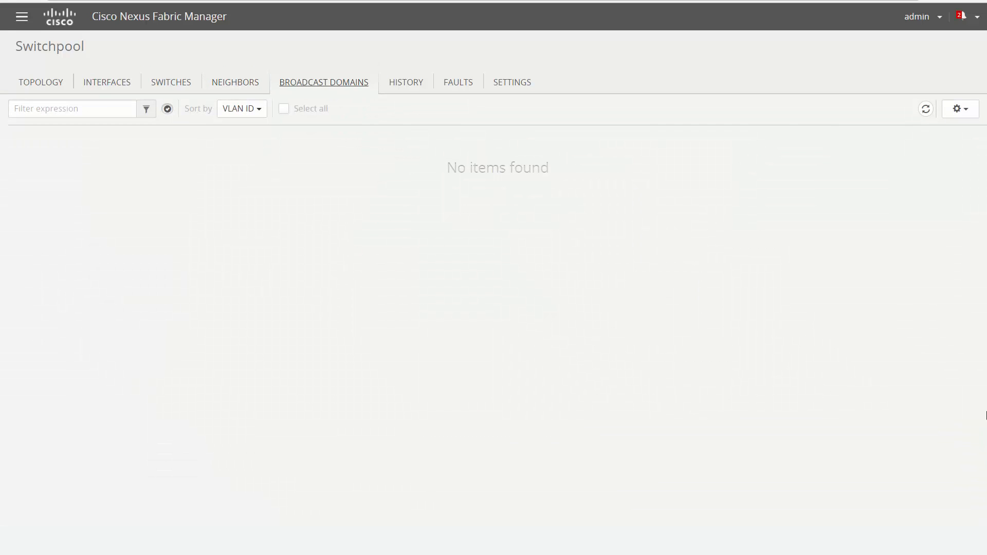
click(959, 110)
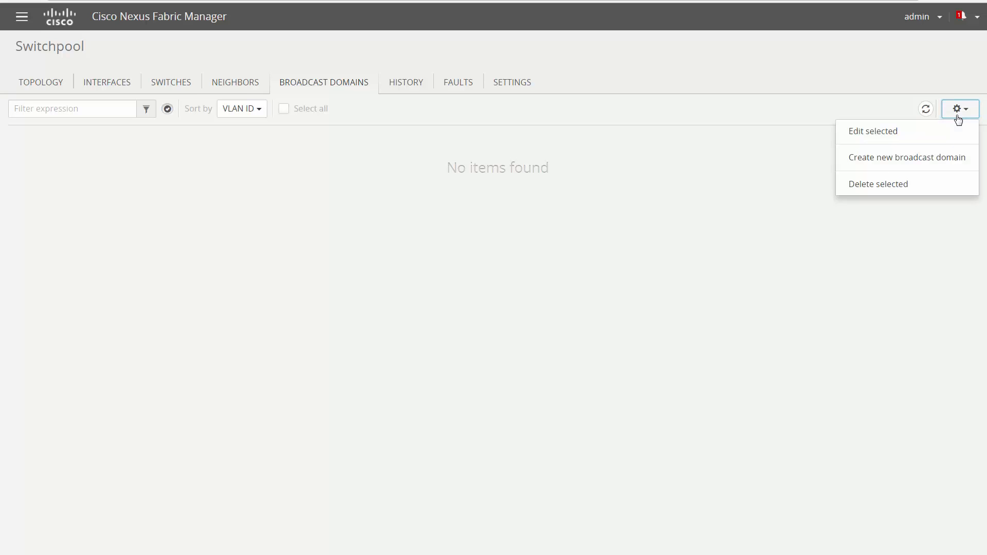
click(941, 158)
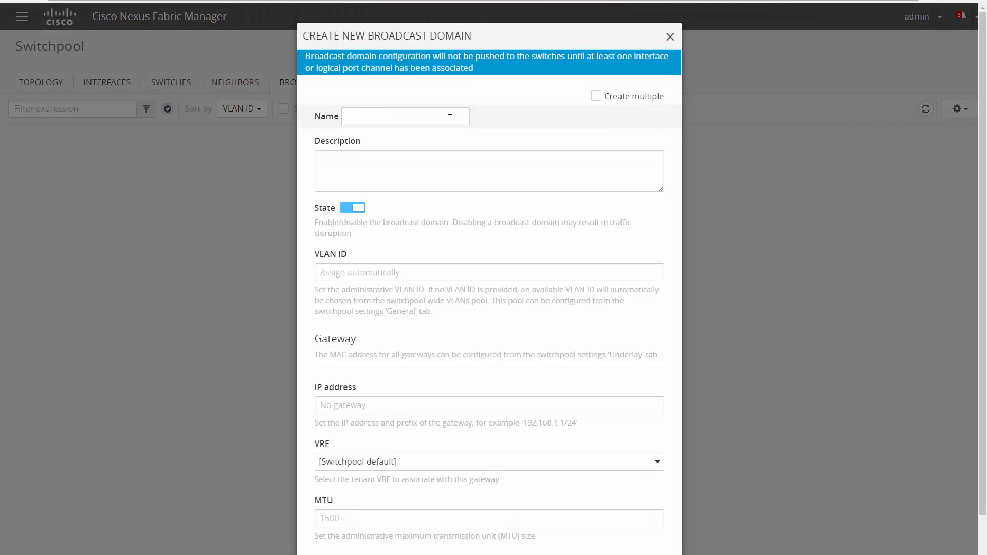
click(440, 118)
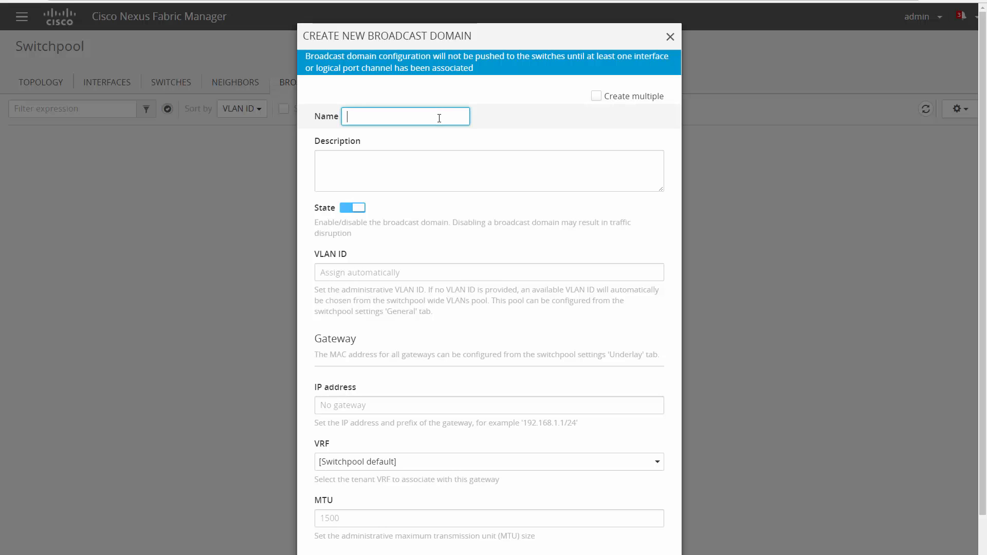
text(BD_10)
Give BD_10 VLAN 10 and gateway 192.168.10.1/24 in VRF Tenant-1, and create it.
click(643, 272)
text(10)
click(601, 403)
text(192.168.10.1/24)
click(591, 461)
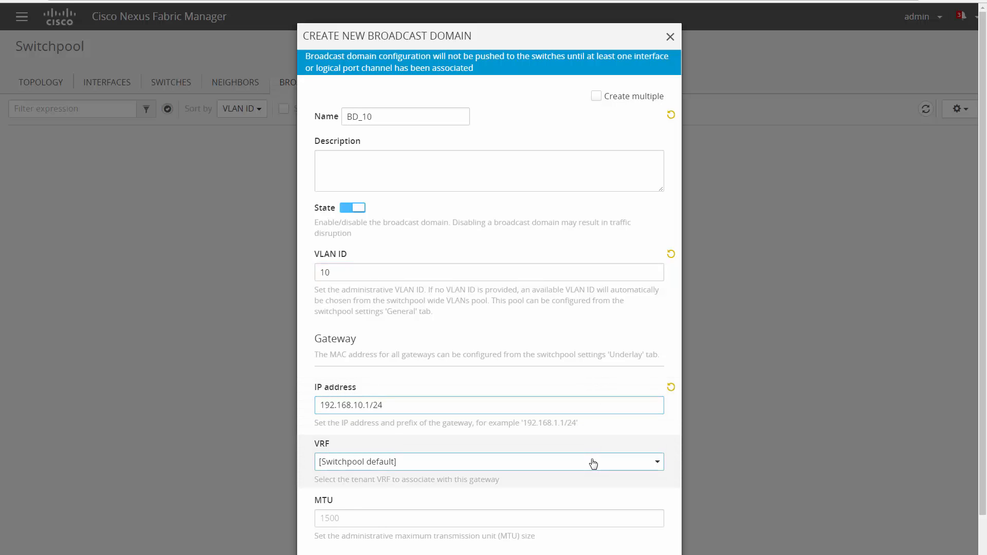
click(589, 498)
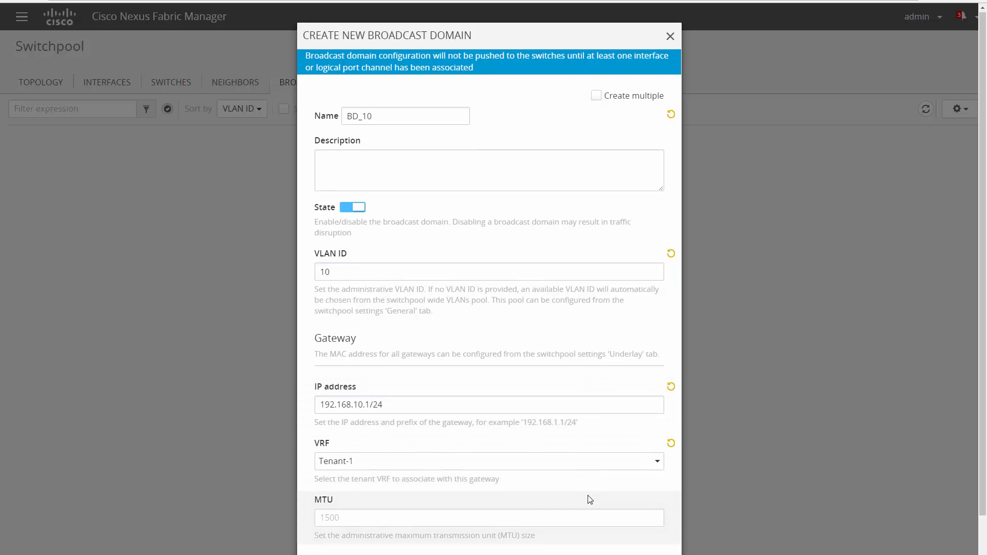
scroll(591, 501, down, 1)
click(633, 530)
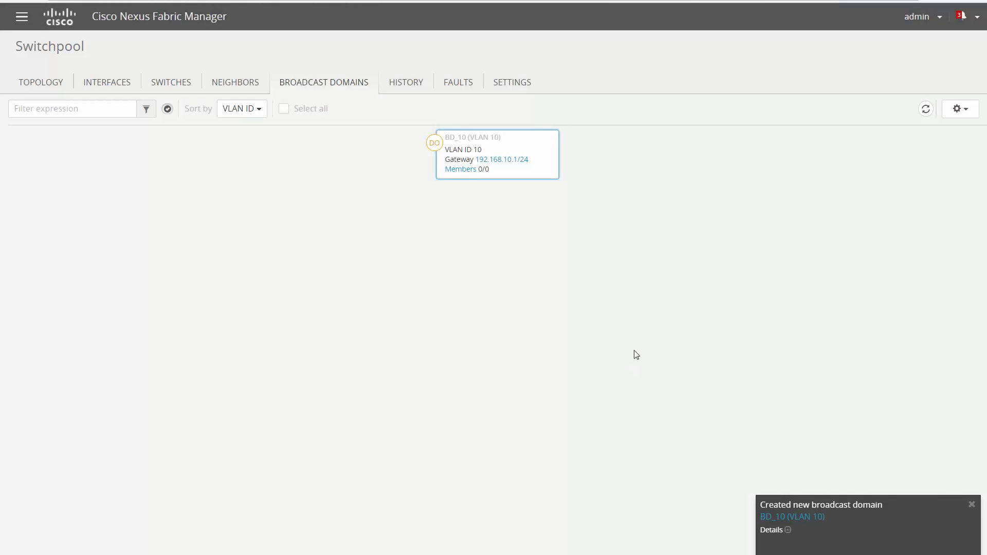
Create multiple broadcast domains for VLAN IDs 15-20,110,120 with name prefix BD_.
click(956, 113)
click(929, 158)
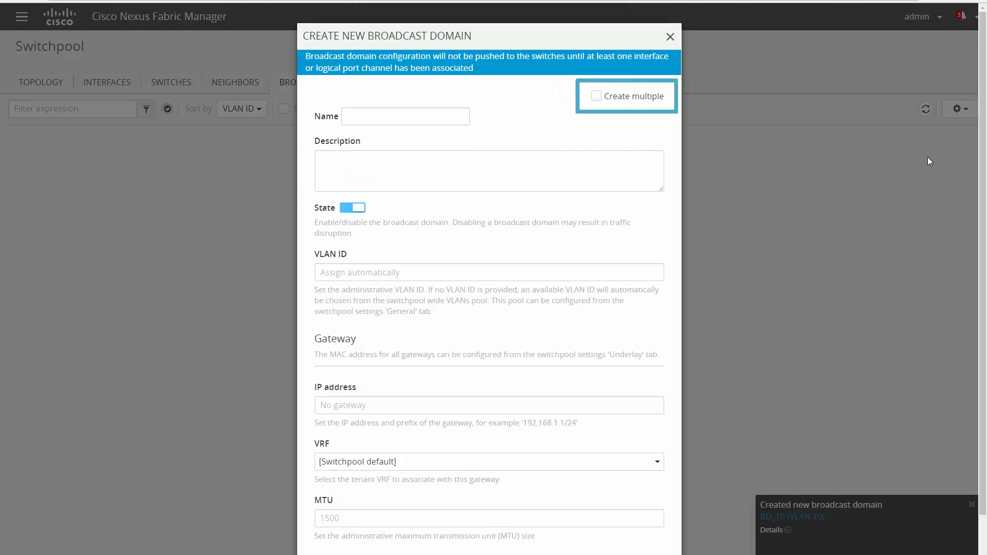
click(639, 97)
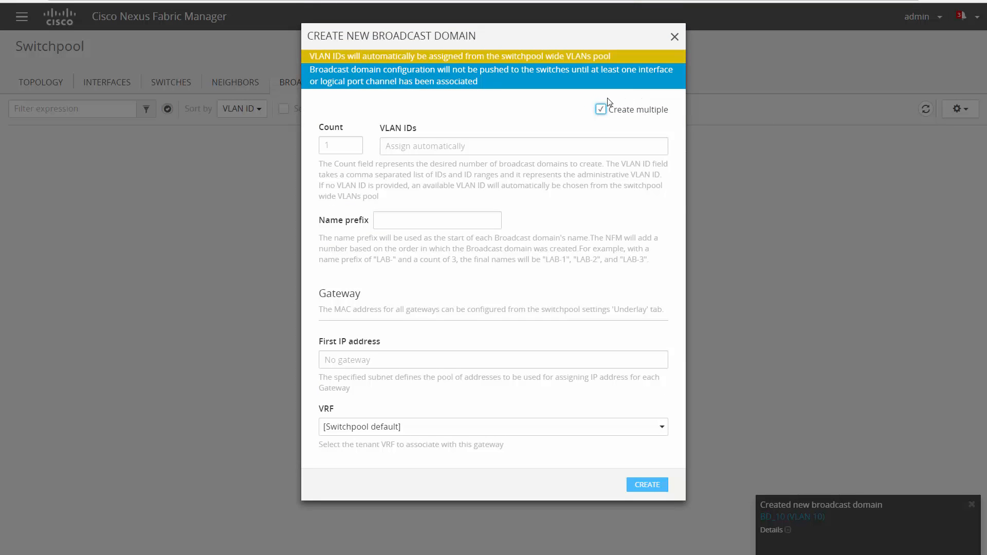
click(354, 146)
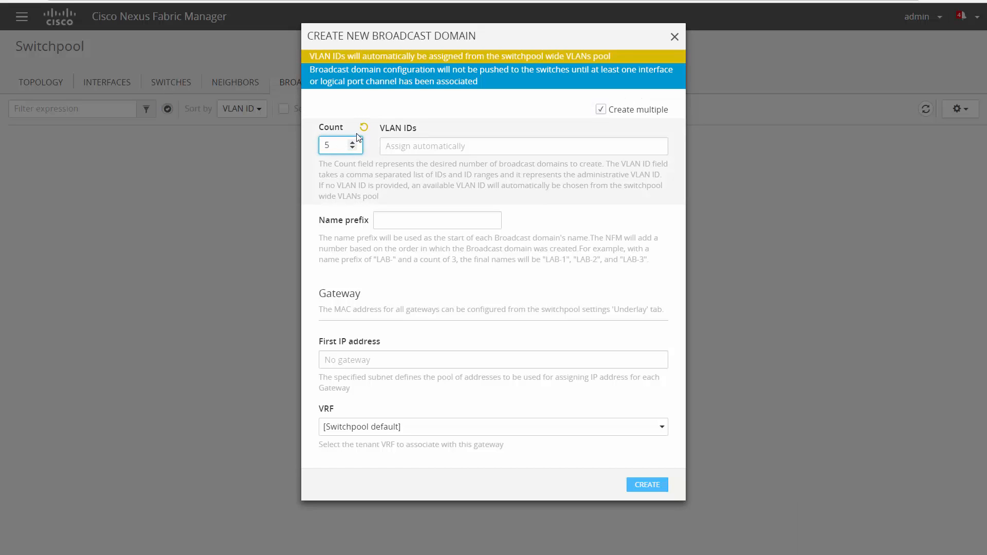
click(365, 128)
click(394, 142)
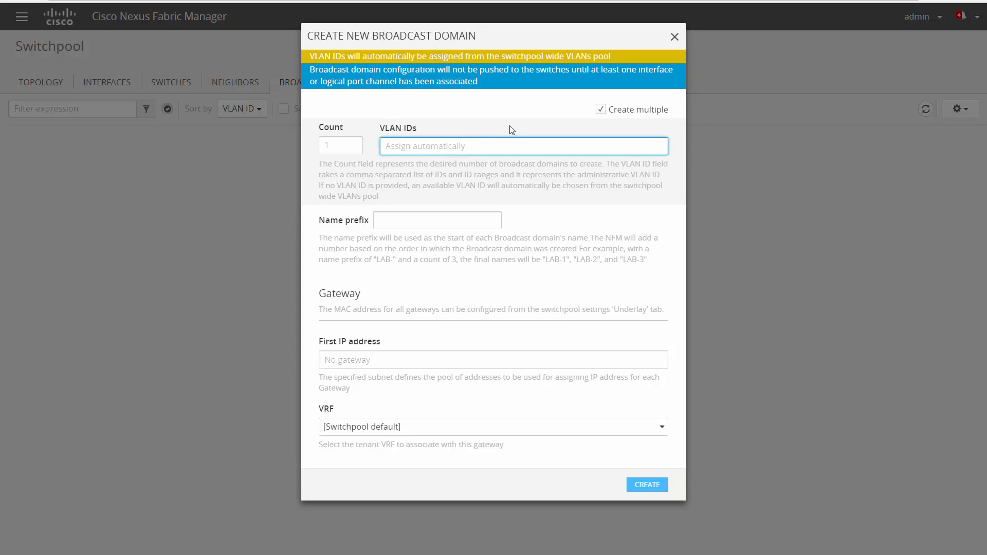
text(15-20,110,120)
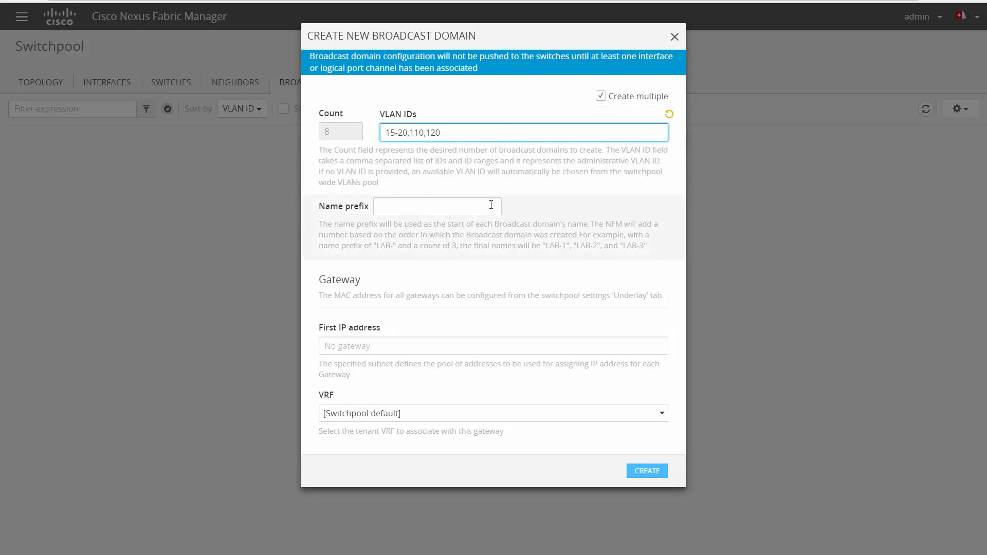
key(Tab)
text(BD_)
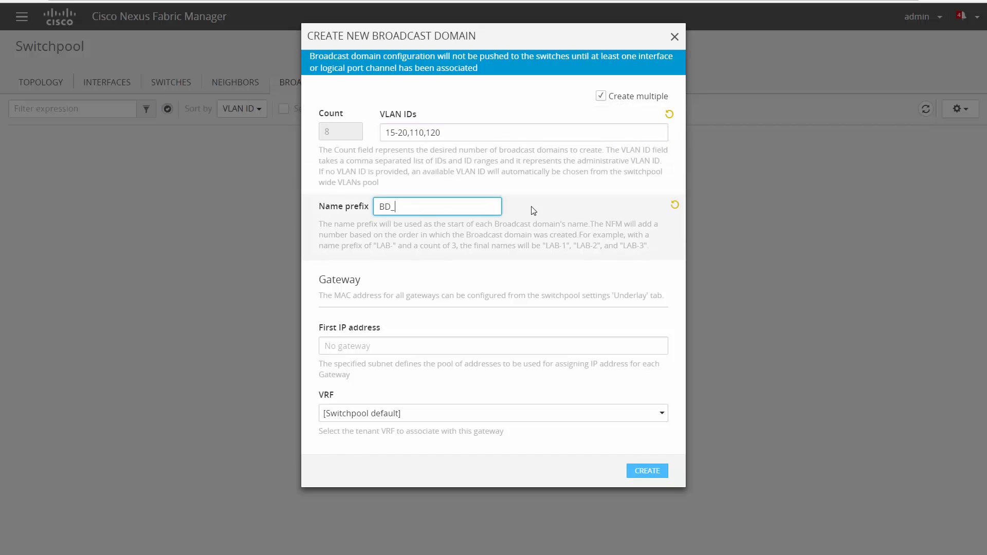
click(640, 470)
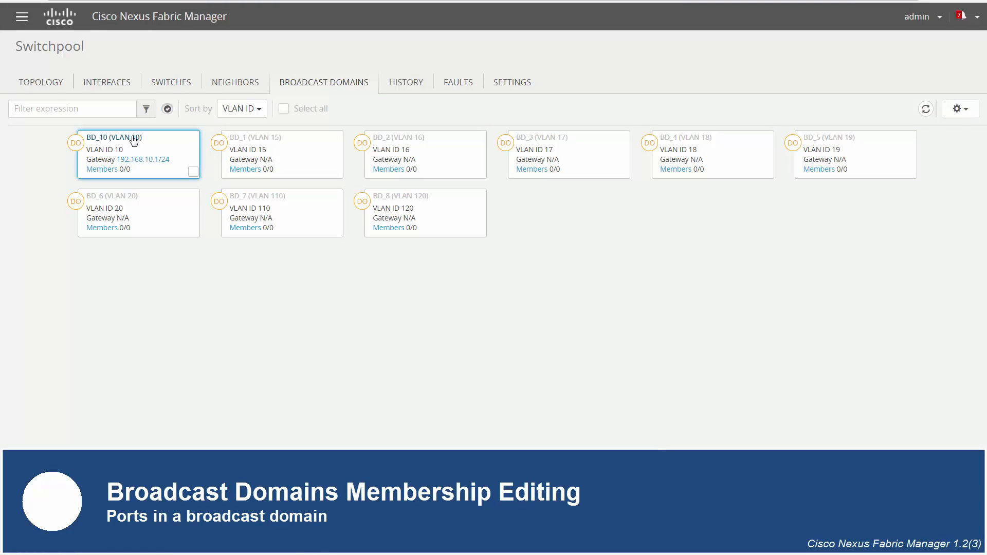
Add the host16pc and host17pc port channels as members of BD_10.
click(131, 138)
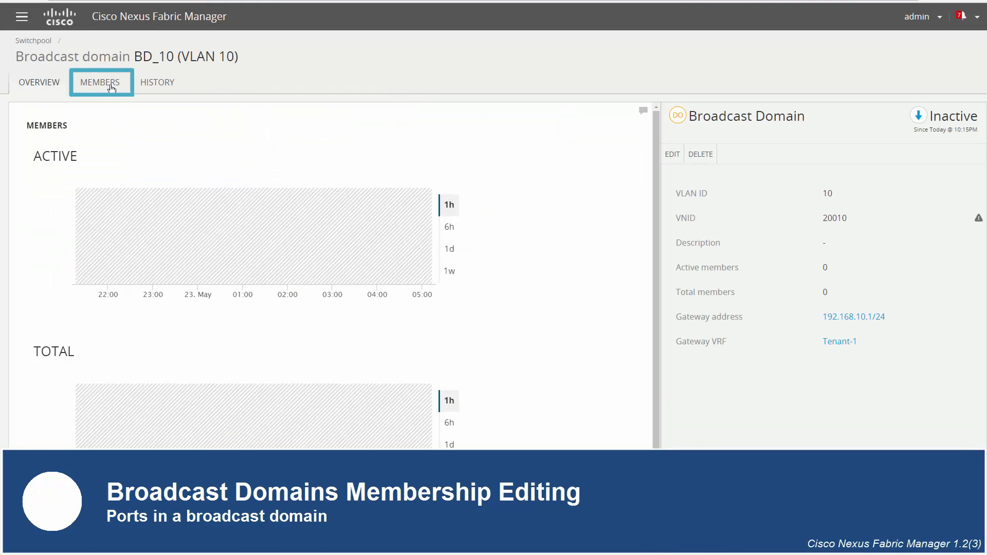
click(110, 84)
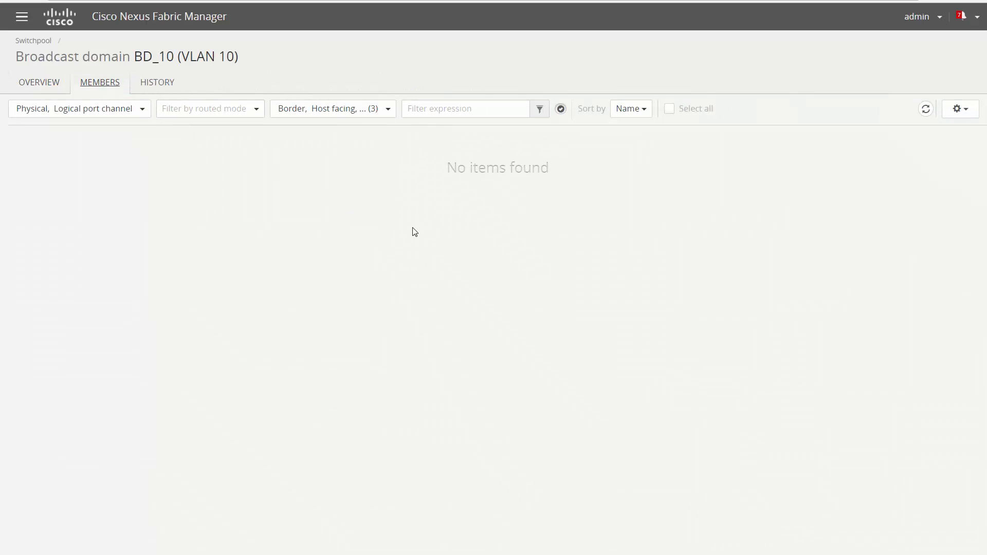
click(973, 110)
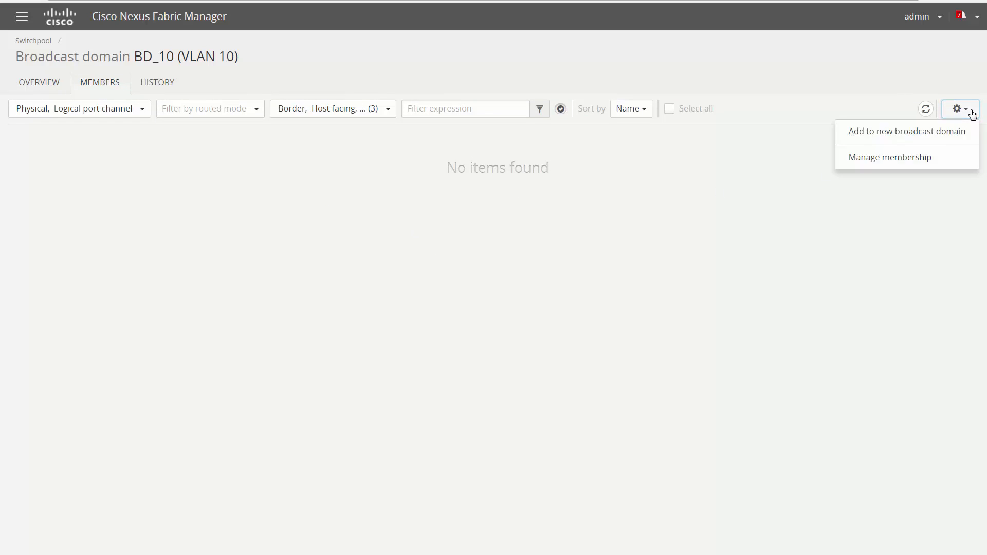
click(925, 158)
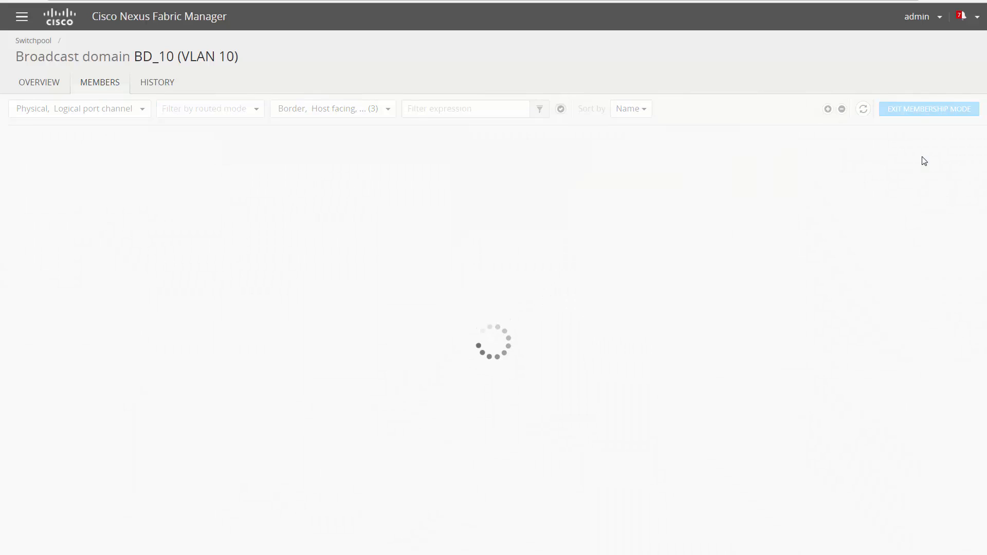
click(483, 178)
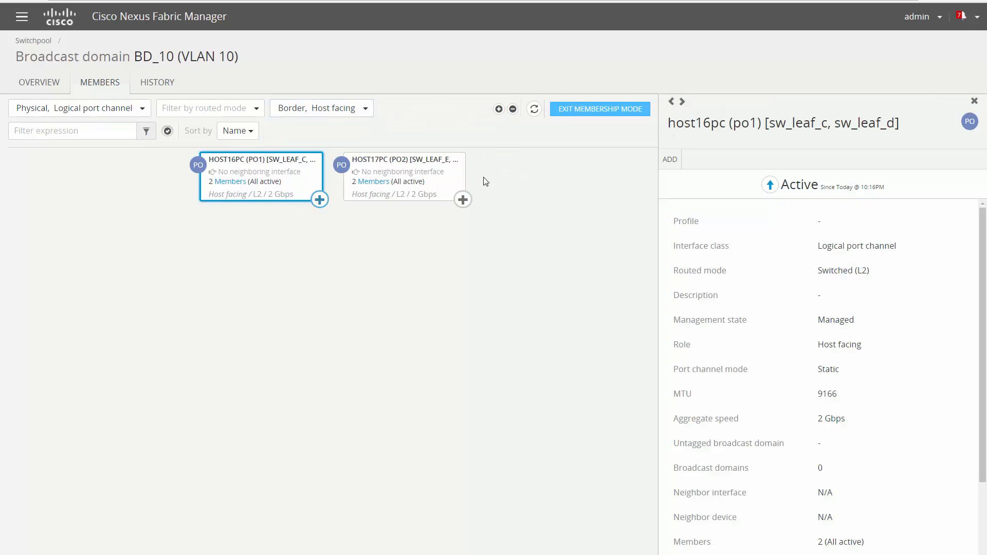
click(463, 199)
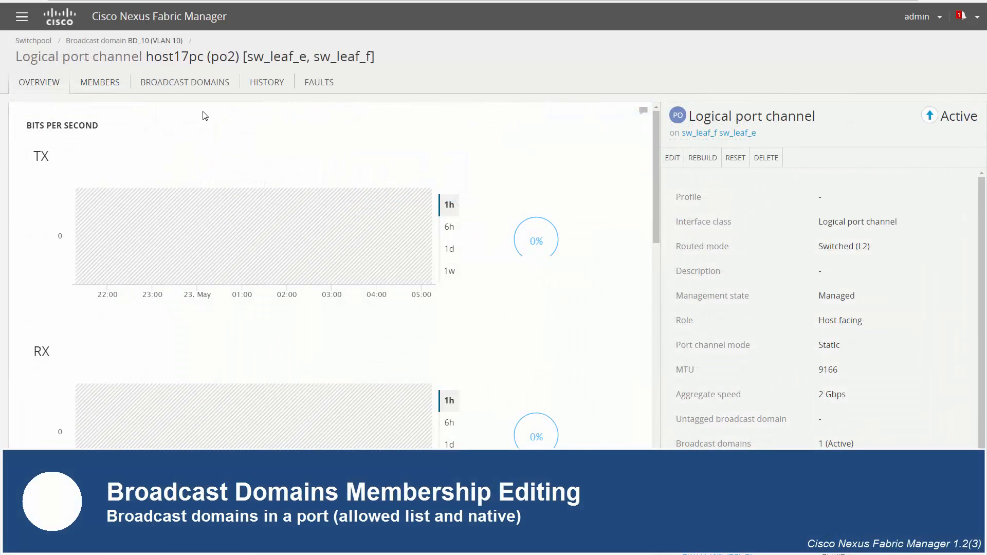
Add host17pc to BD_3 (VLAN 17) and BD_6 (VLAN 20), with BD_6 untagged, then return to Switchpool.
click(206, 84)
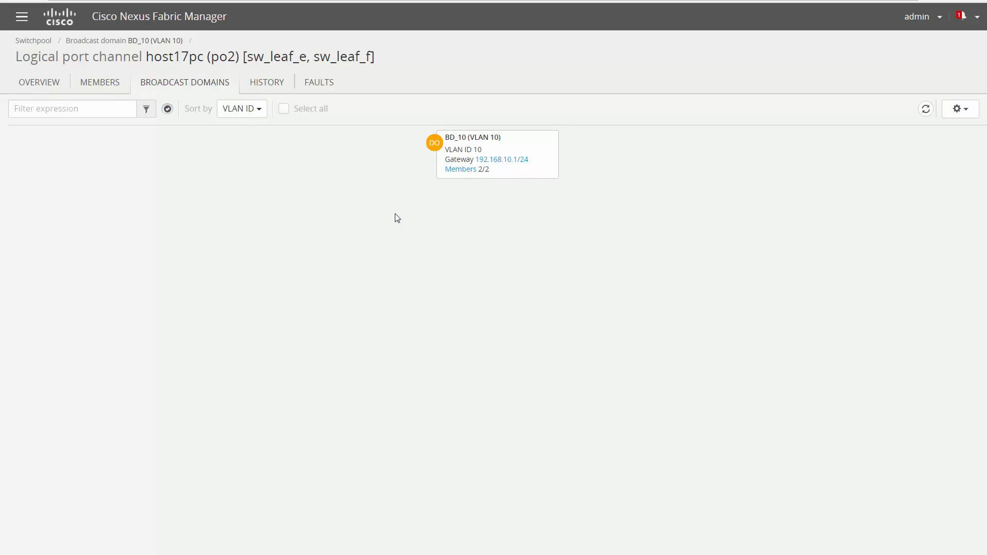
click(958, 110)
click(959, 130)
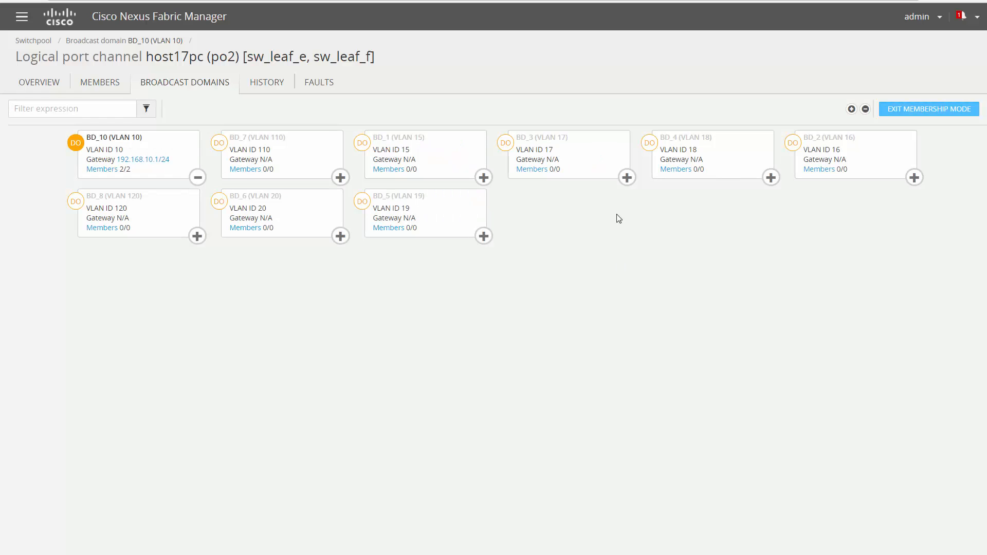
click(626, 178)
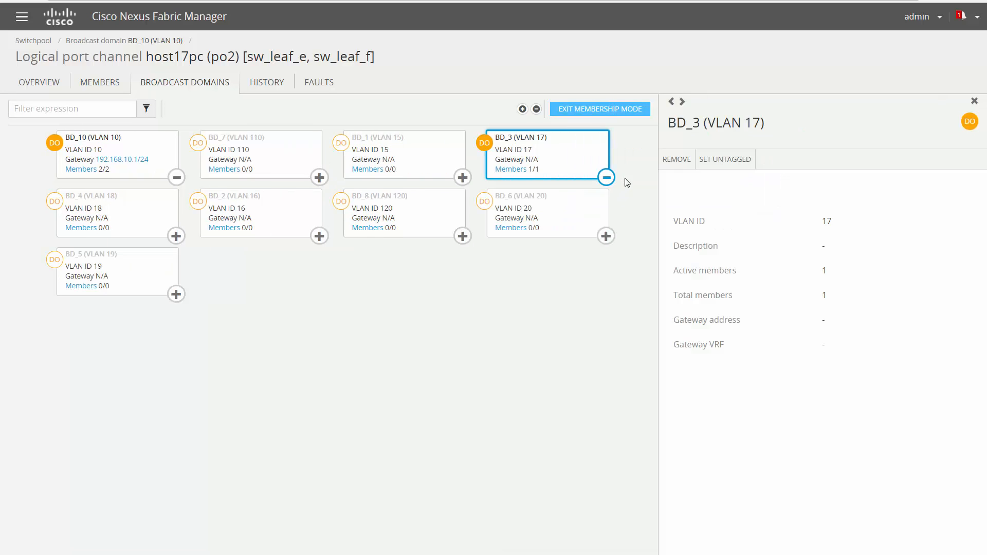
click(606, 236)
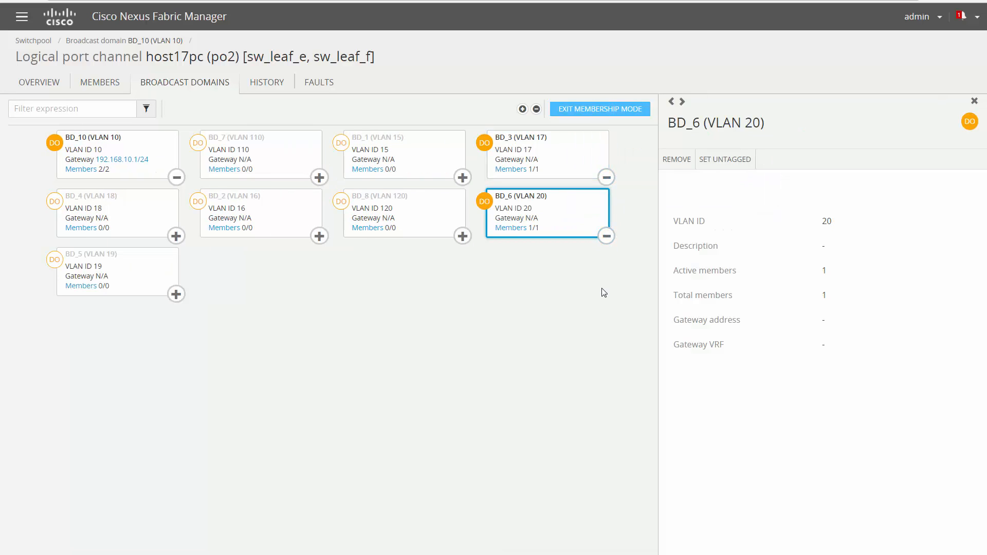
click(722, 162)
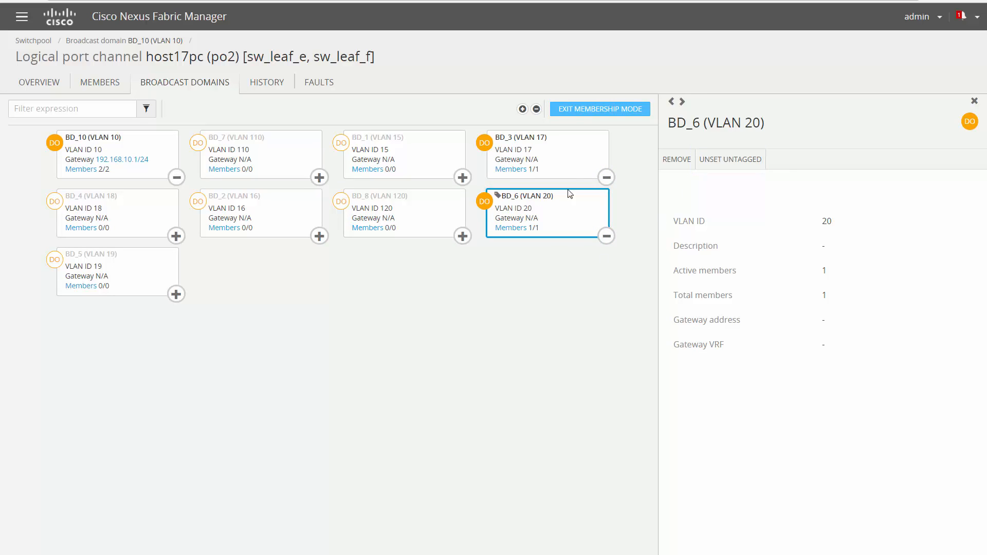
click(571, 114)
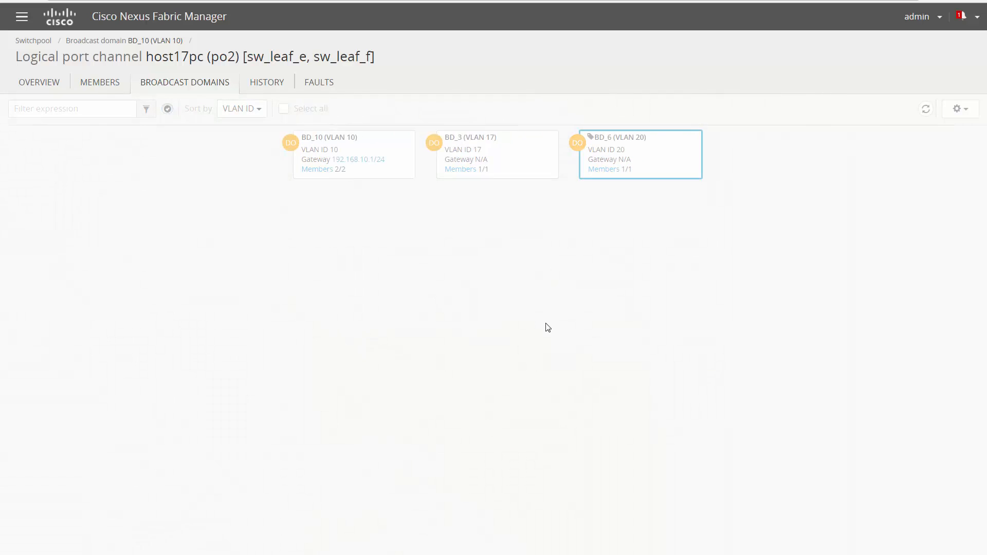
click(33, 41)
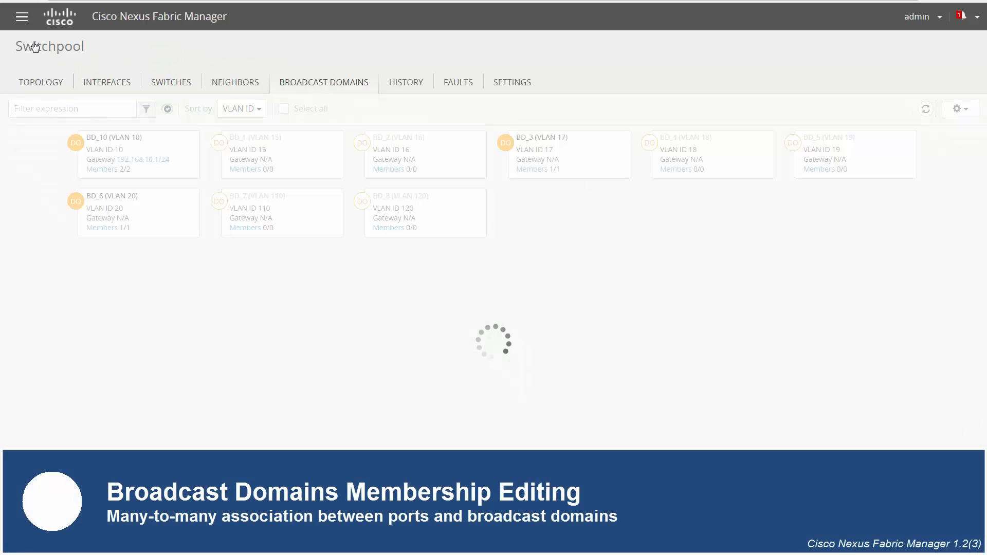
Select the host16pc and host17pc port channels for adding to a broadcast domain.
click(109, 83)
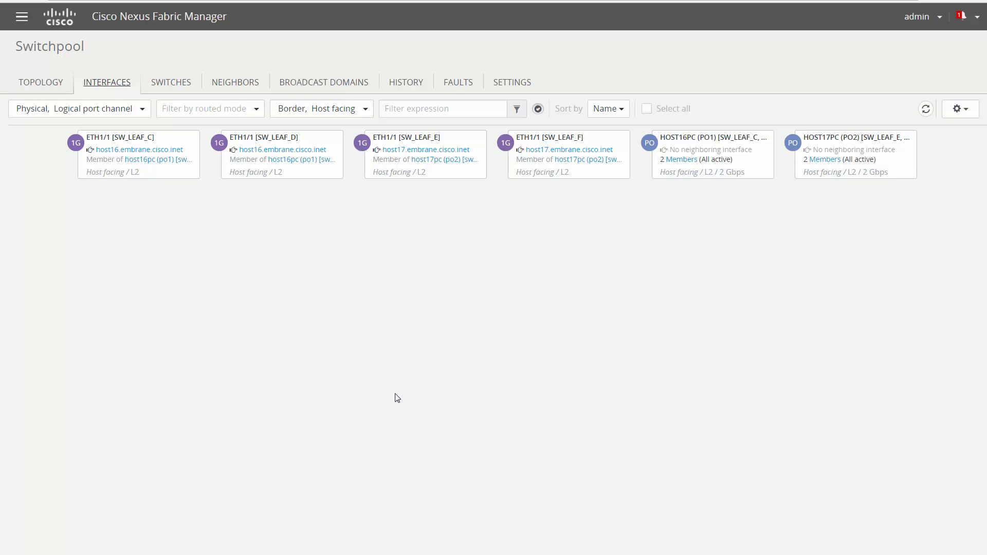
click(766, 172)
click(909, 172)
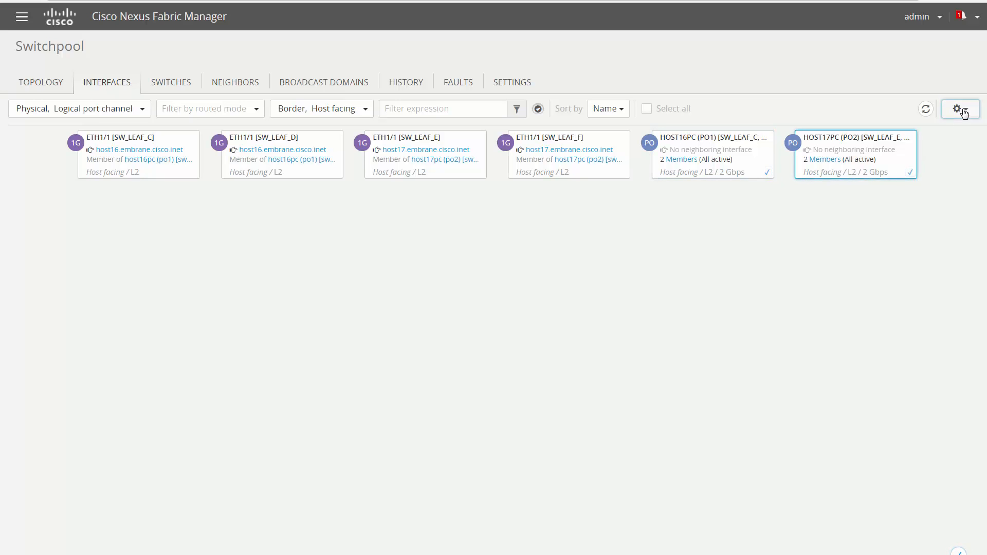
click(959, 108)
click(917, 173)
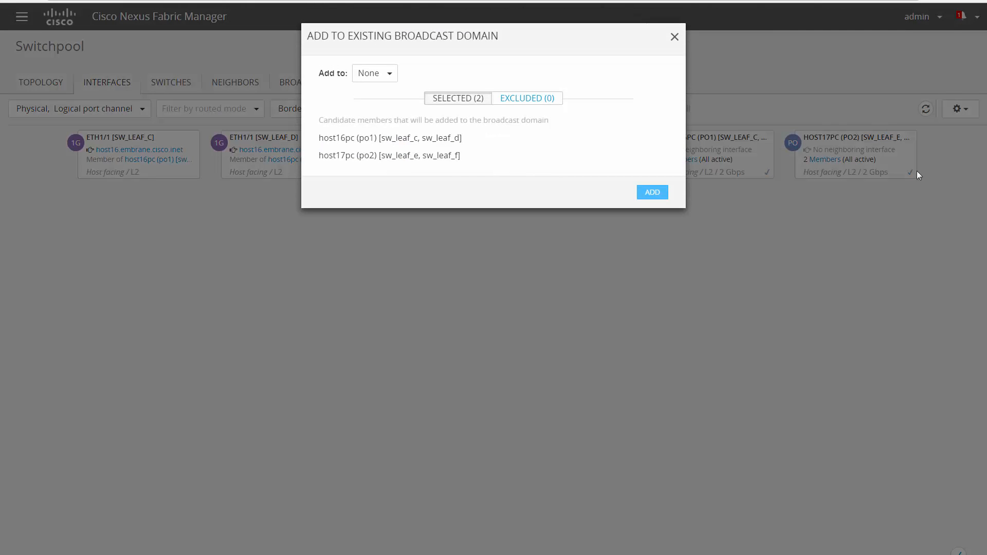
Add both port channels to BD_7, BD_10, BD_2 and BD_8.
click(390, 73)
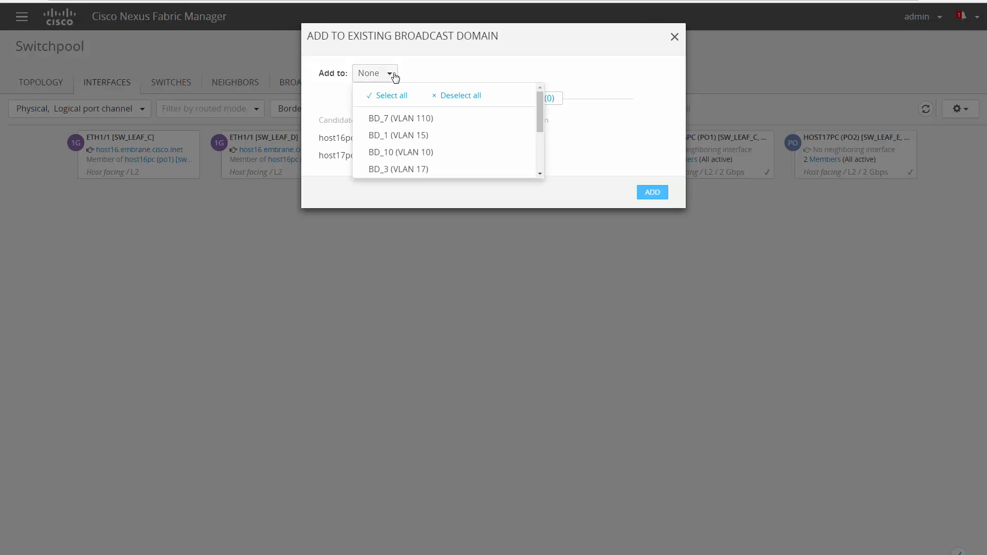
click(401, 118)
click(408, 154)
scroll(408, 154, down, 1)
click(408, 152)
scroll(409, 167, down, 1)
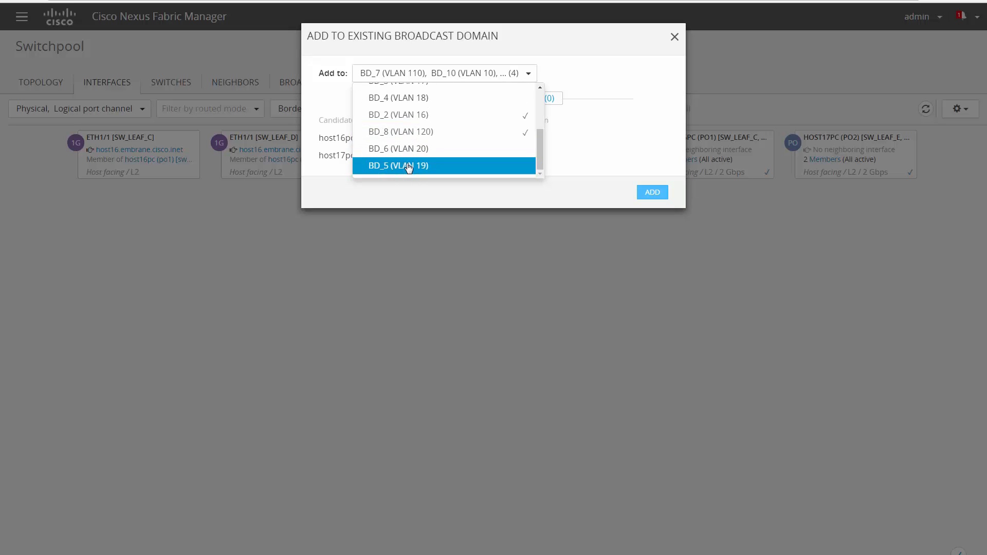
click(645, 194)
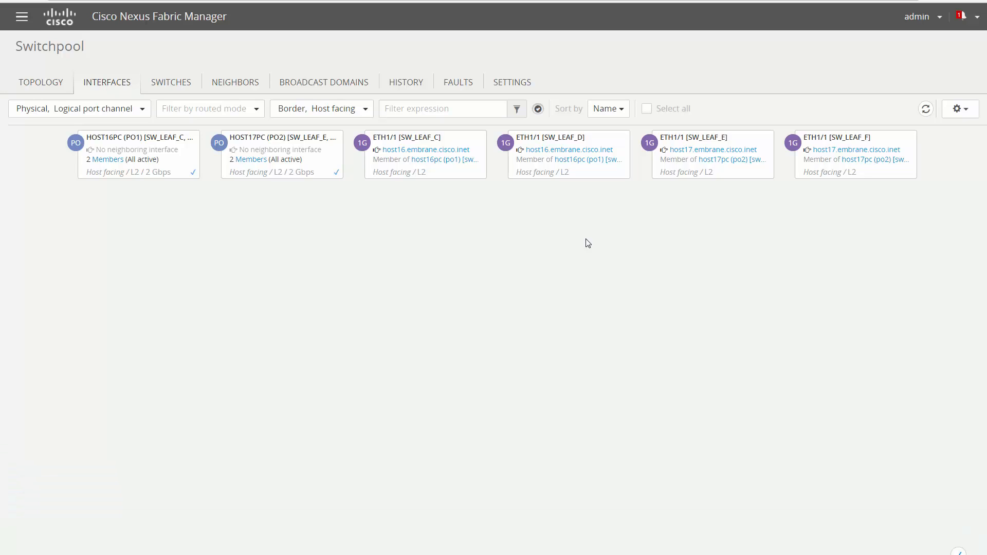
click(482, 178)
click(765, 176)
click(951, 548)
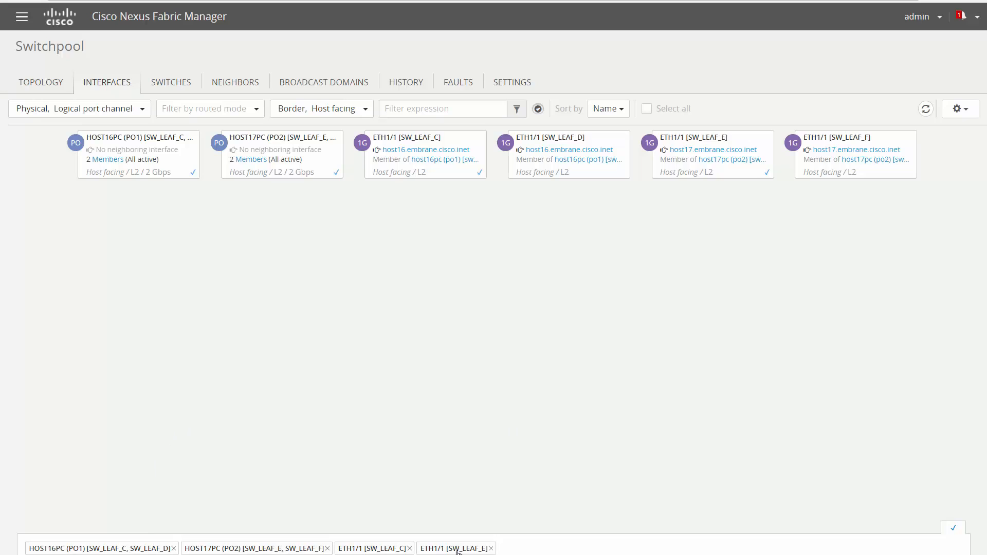
click(491, 549)
click(410, 549)
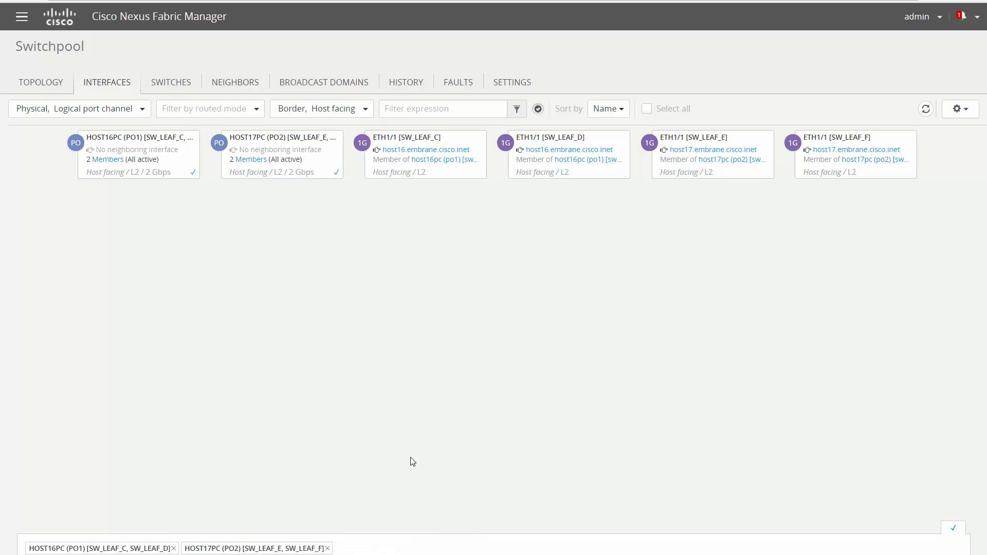
click(954, 533)
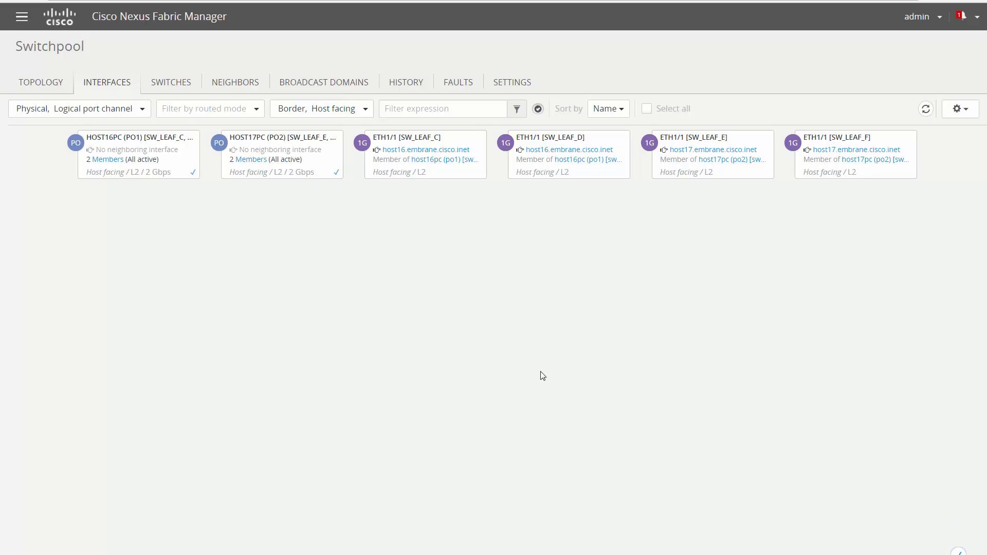
click(46, 87)
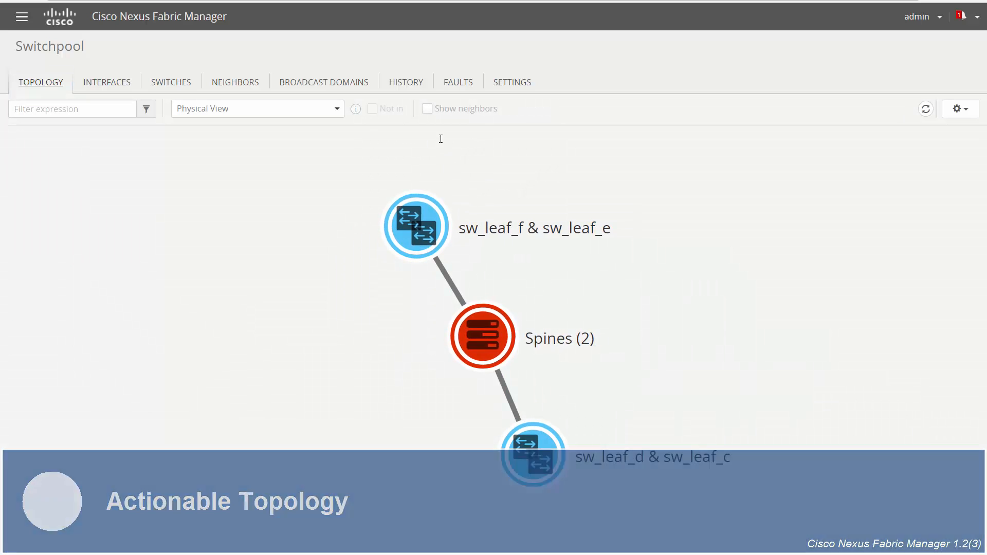
Show neighbours in the topology, expand every node, and drag host16 further left.
click(428, 111)
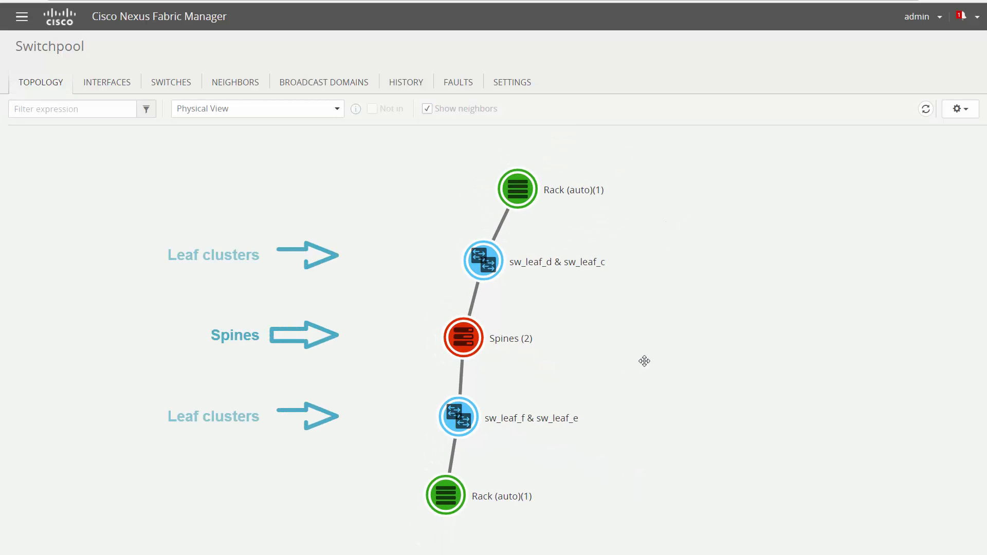
click(959, 109)
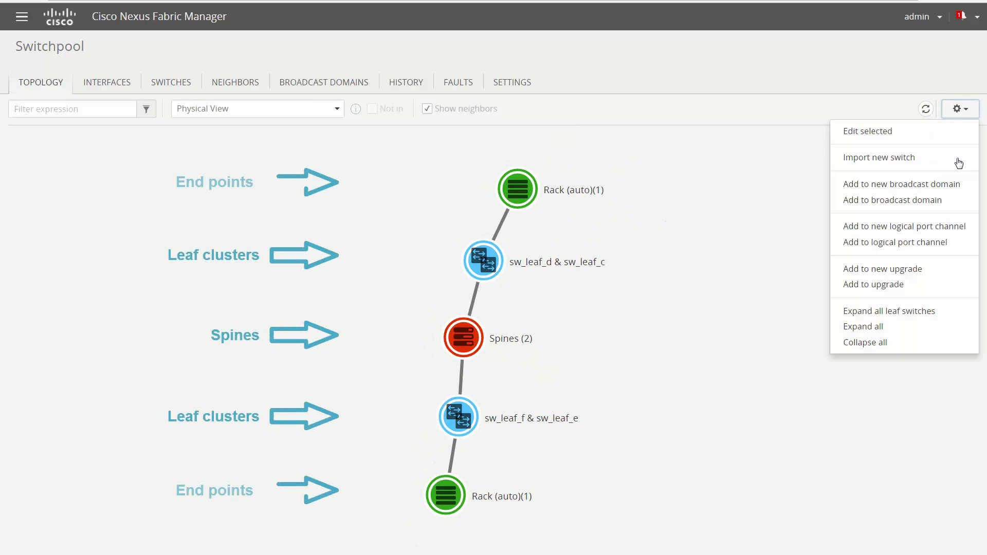
click(945, 328)
drag(284, 180, 71, 180)
View details of host16, its vmnic3 interface, and the host16pc port channel.
click(71, 181)
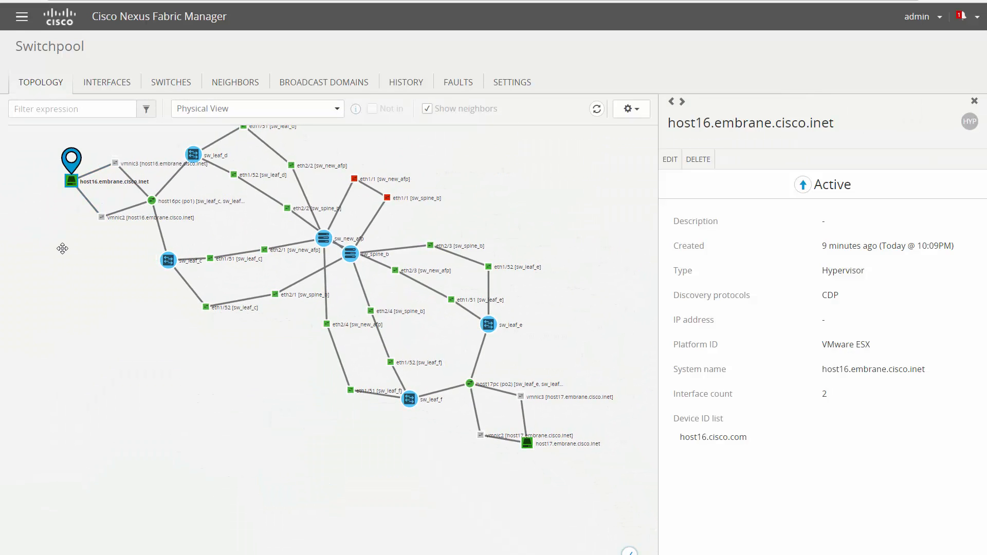
click(645, 116)
click(645, 115)
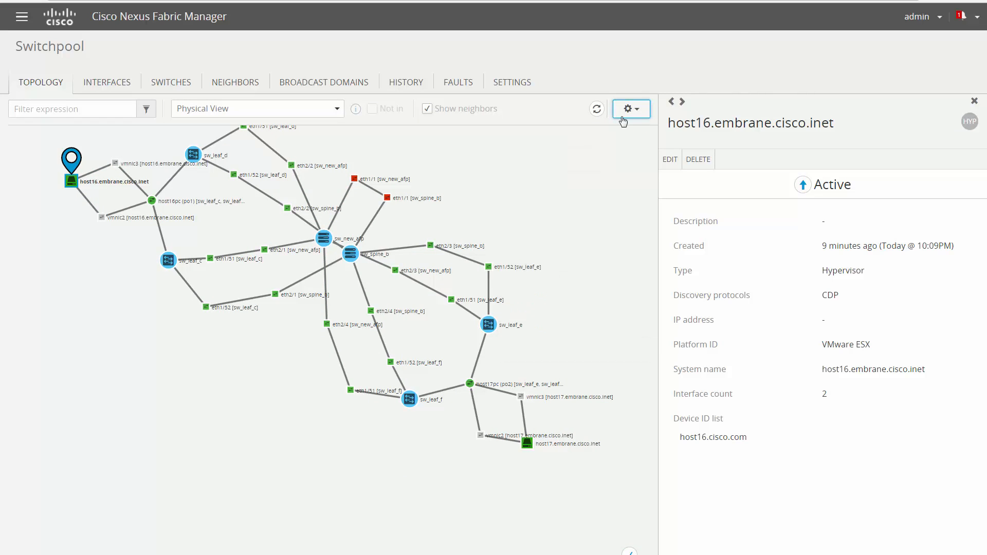
click(114, 163)
click(152, 201)
Filter the topology by name 'host16', then 'host17', then clear the filter.
click(79, 111)
text(host16)
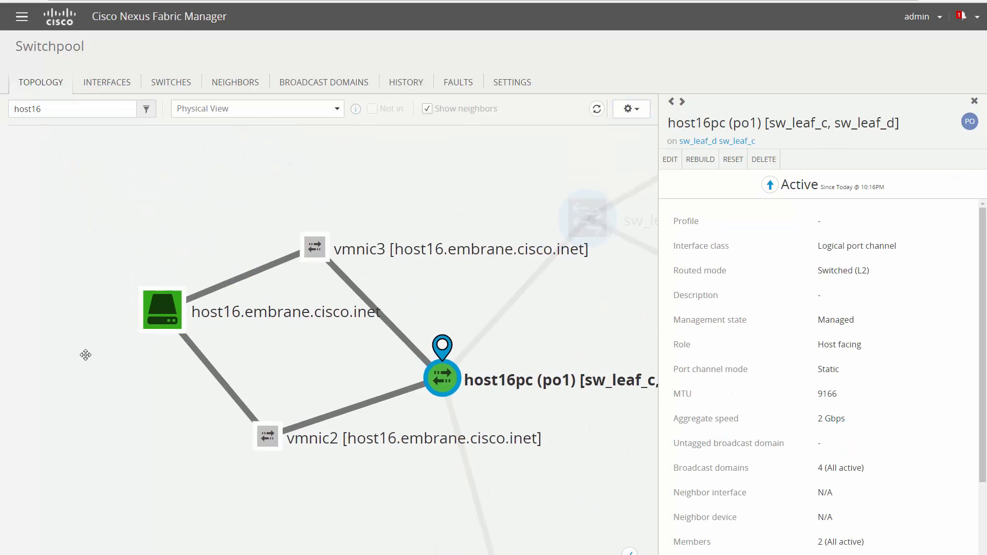
key(BackSpace)
text(7)
key(ctrl+a)
key(BackSpace)
click(83, 143)
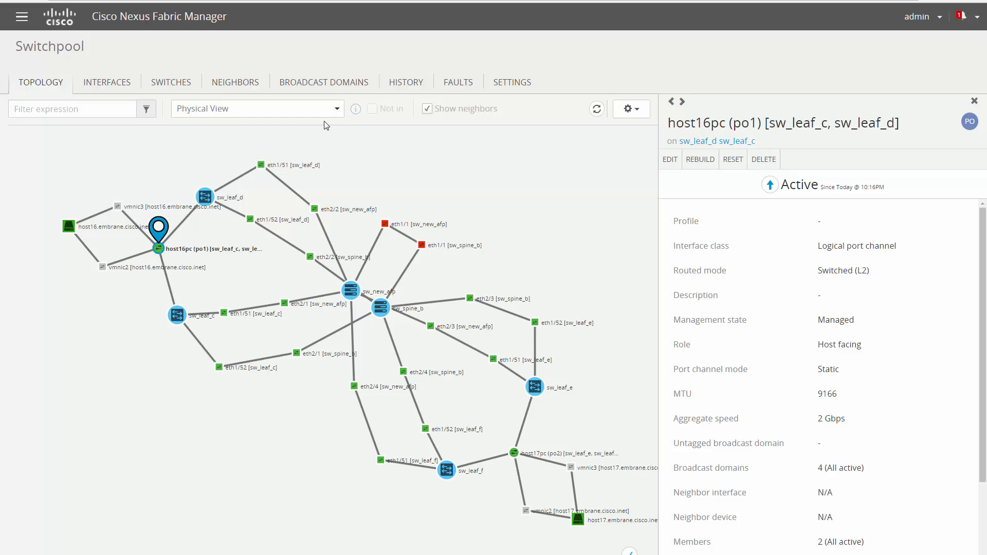
Highlight BD_10 members, then BD_3 members, then clear back to Physical View.
click(309, 108)
click(317, 161)
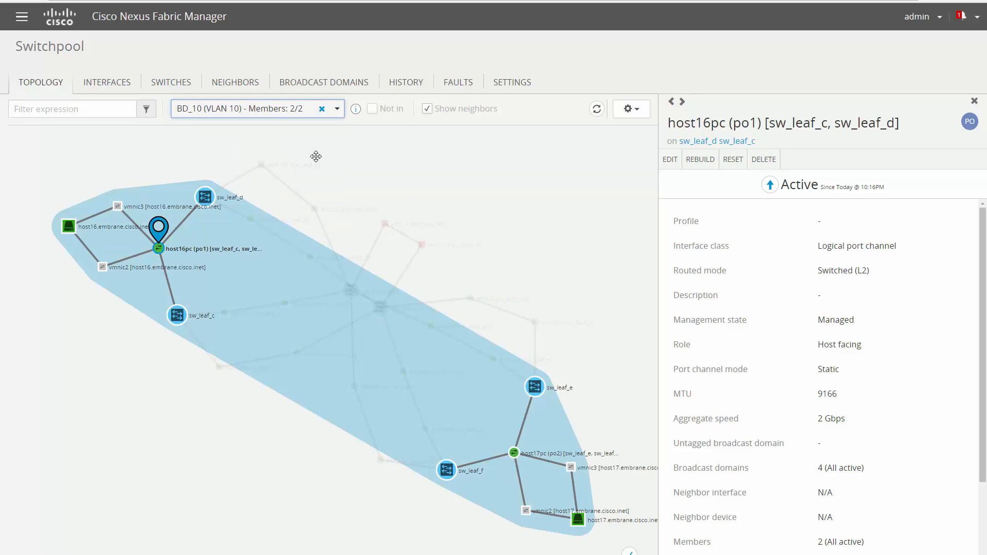
click(331, 118)
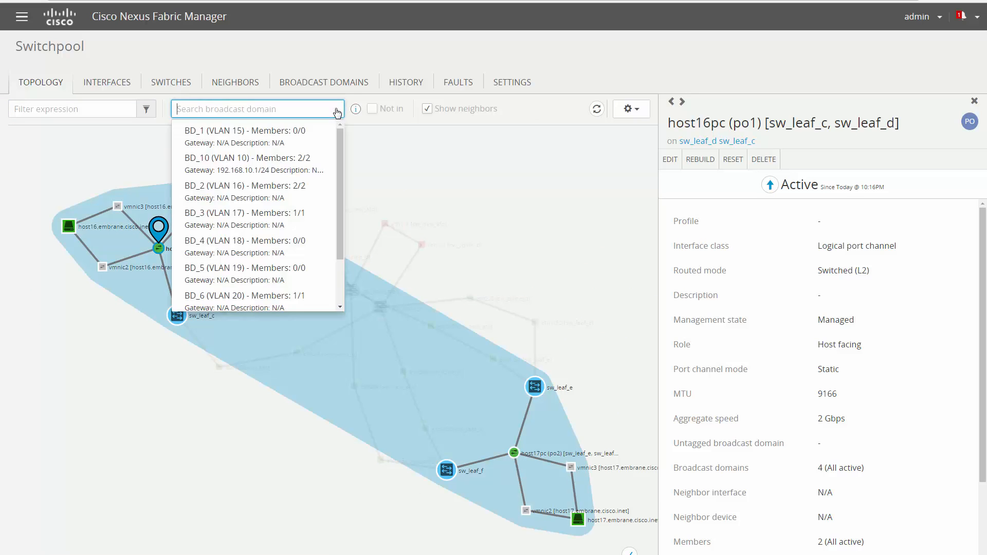
click(305, 213)
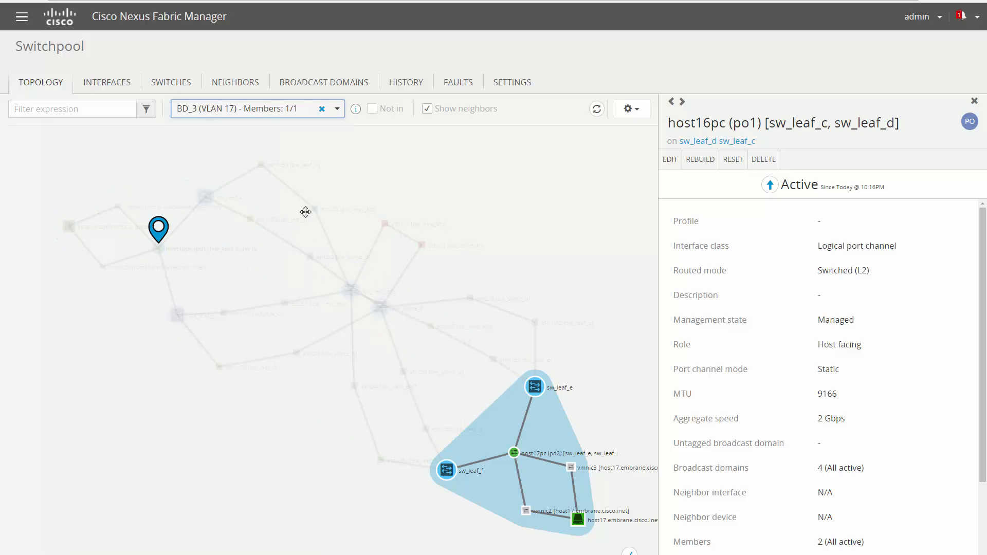
click(322, 109)
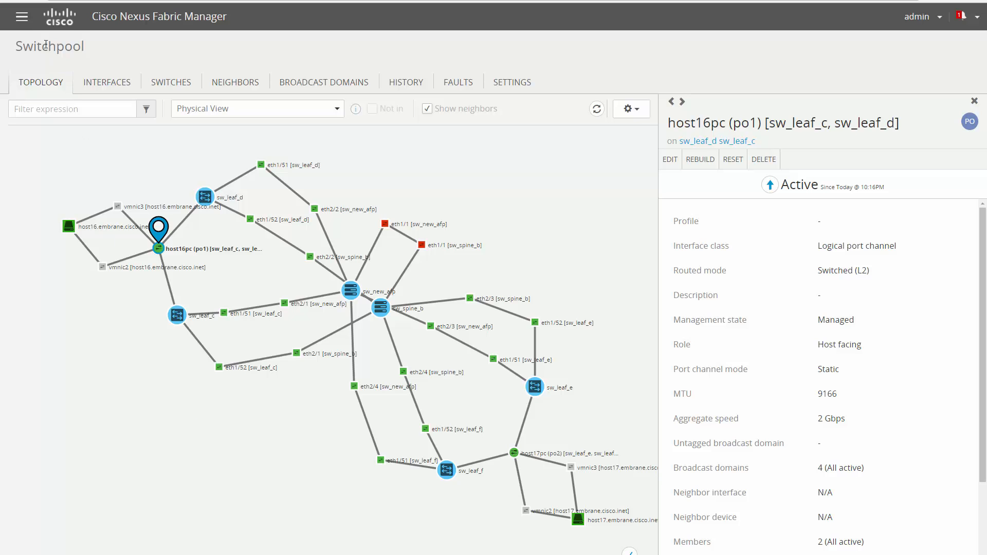
Review the list of NX-OS switch images without uploading a new one.
click(25, 22)
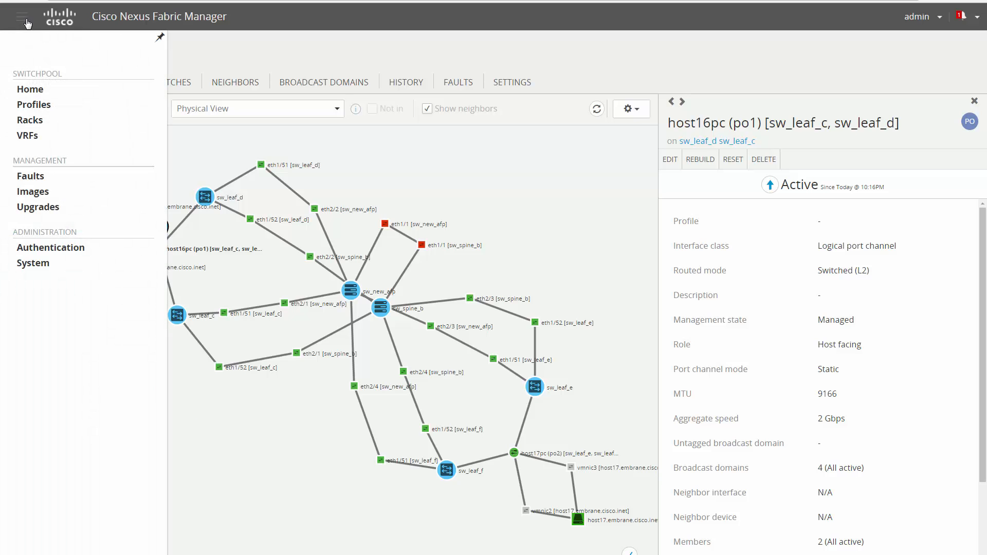
click(32, 195)
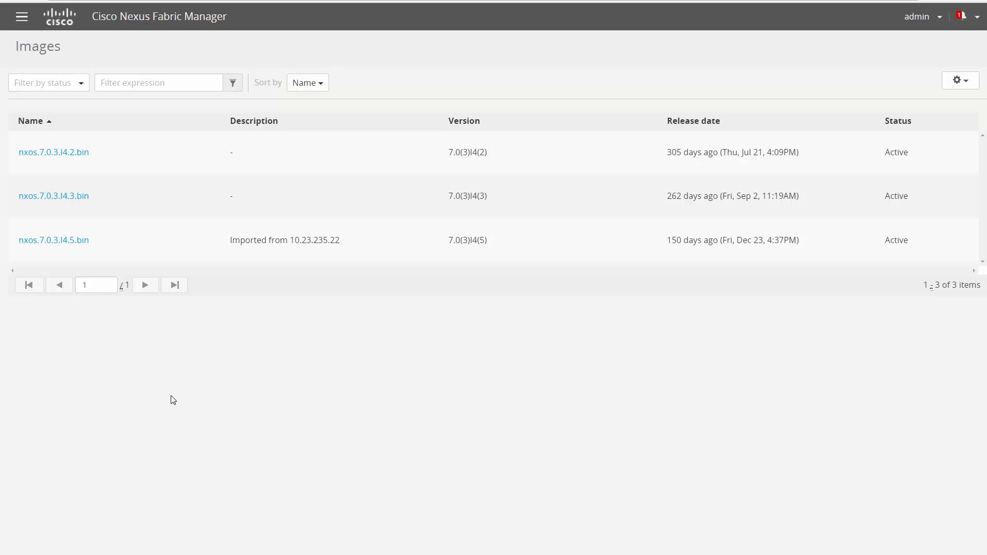
click(957, 80)
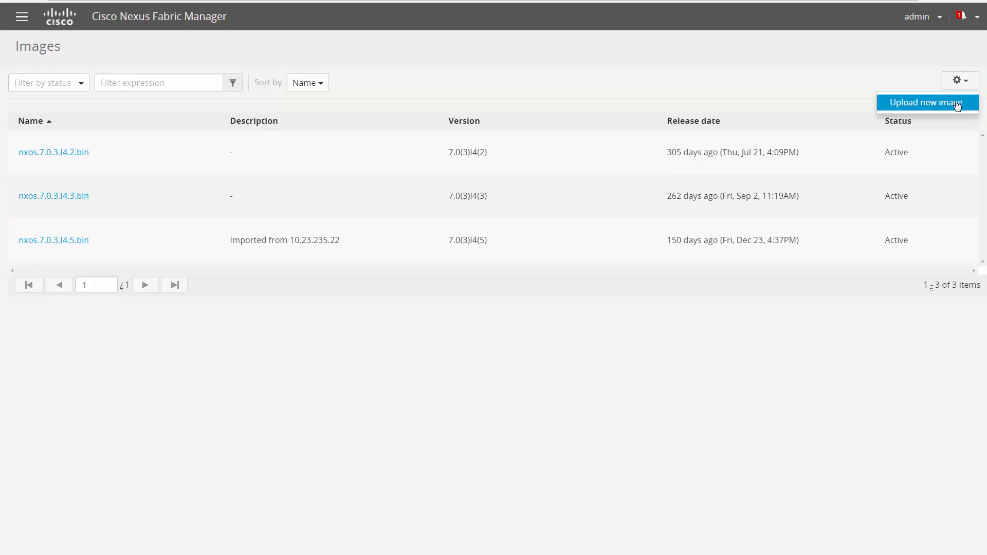
click(742, 75)
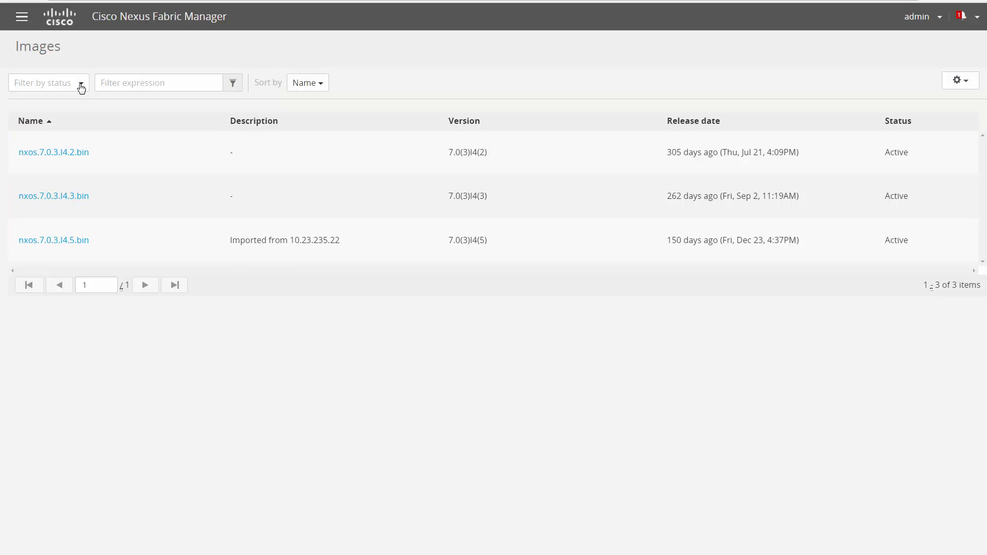
Return to the switchpool's switch list and select SW_SPINE_B and SW_LEAF_C.
click(22, 19)
click(37, 95)
click(211, 231)
click(212, 173)
Add SW_LEAF_D and start an upgrade named upgrade-grp-1 using image nxos.7.0.3.I4.2.bin.
click(390, 172)
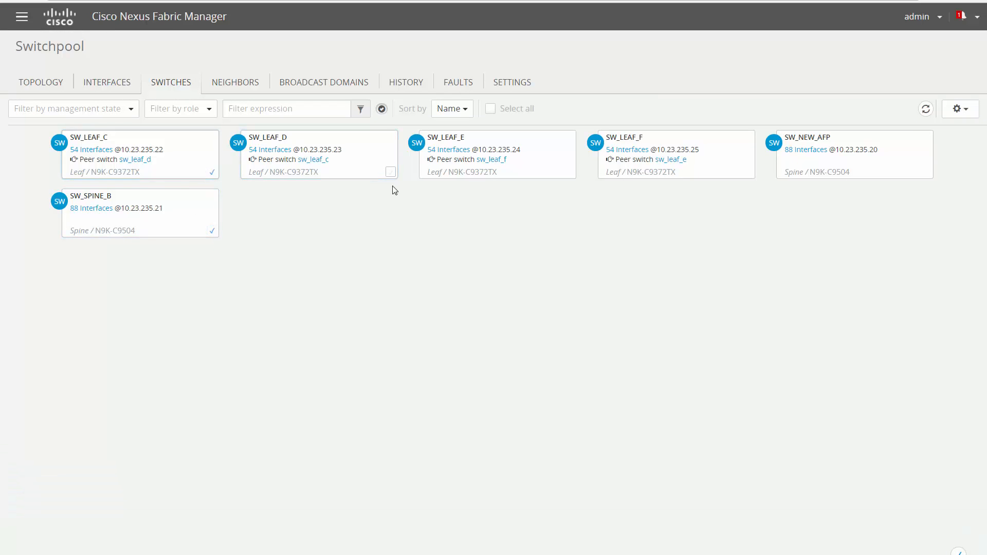
click(949, 113)
click(945, 184)
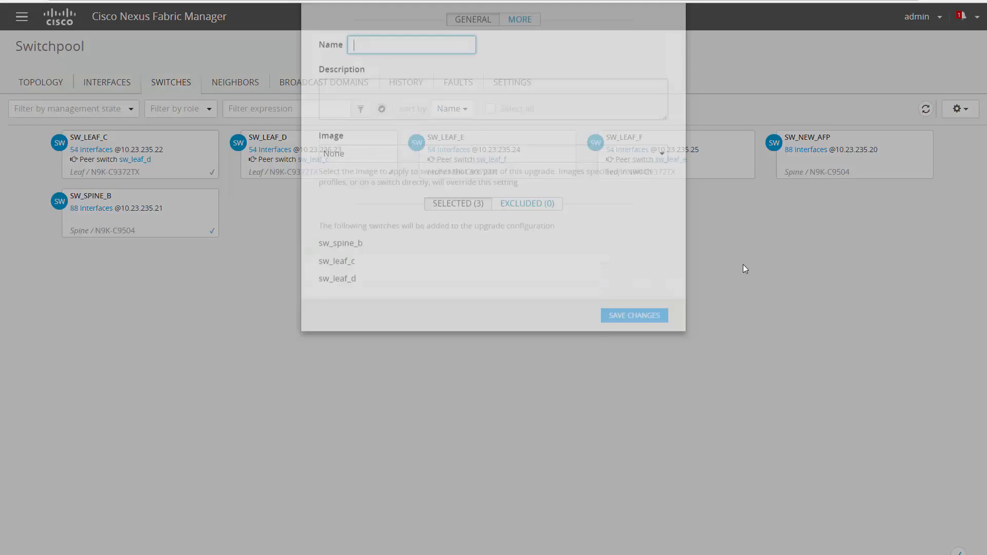
click(365, 90)
text(upgrade-grp-1)
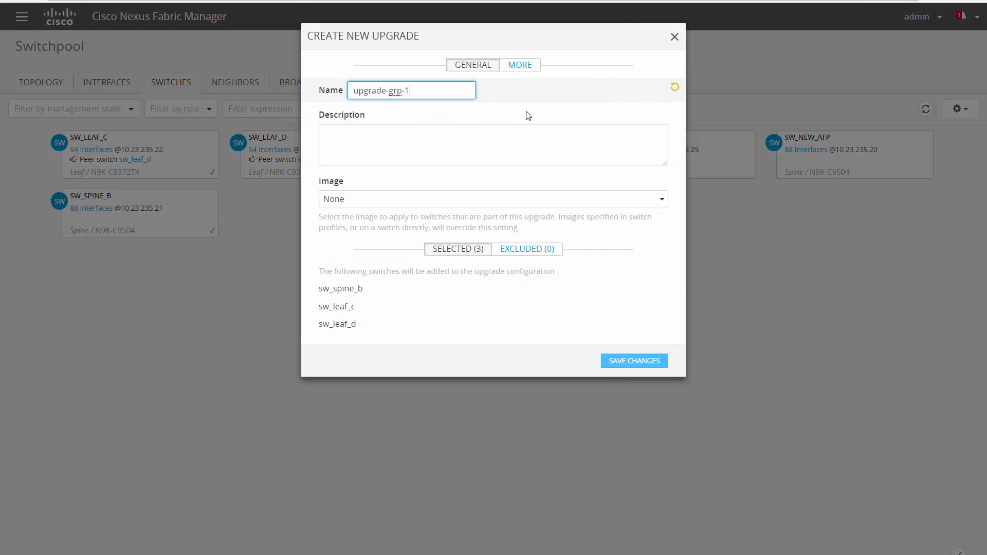
click(535, 201)
click(537, 236)
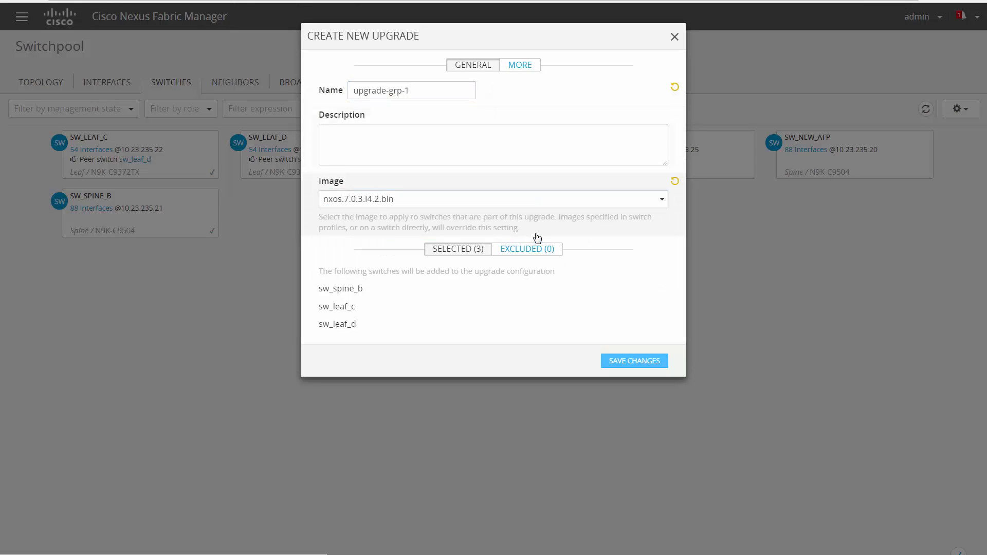
Try Sequential, settle on Parallel strategy, save, and open the upgrade-grp-1 page.
click(528, 67)
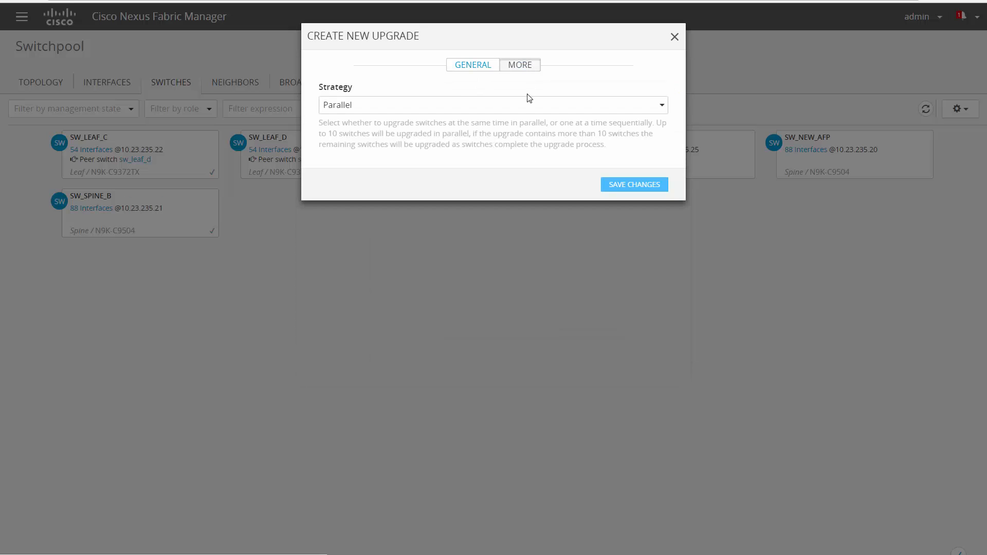
click(527, 107)
click(527, 145)
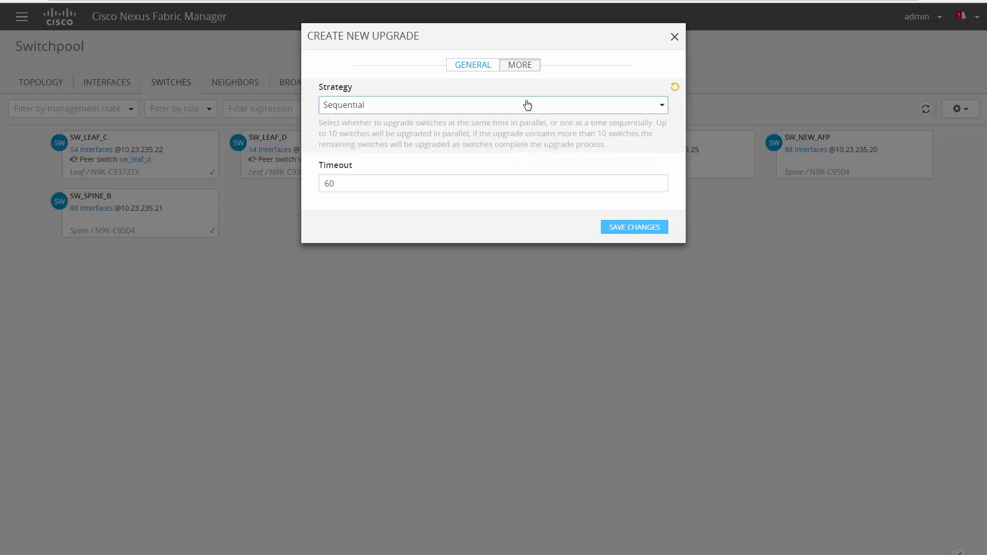
click(528, 106)
click(524, 126)
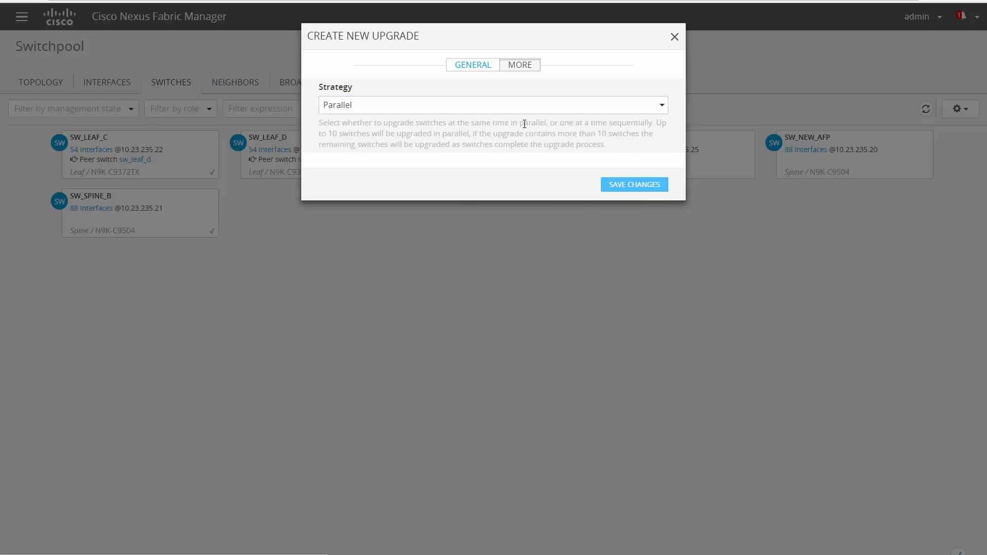
click(615, 183)
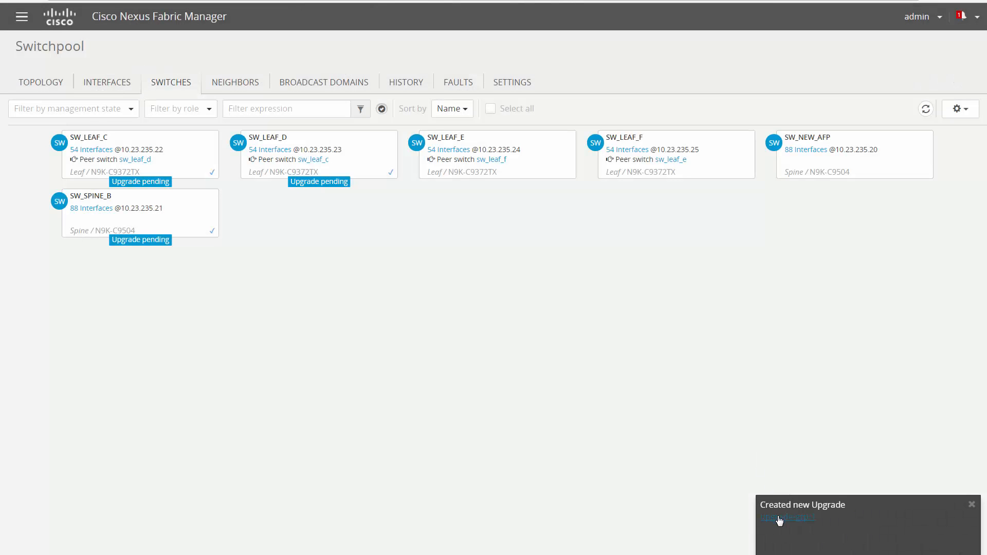
click(779, 519)
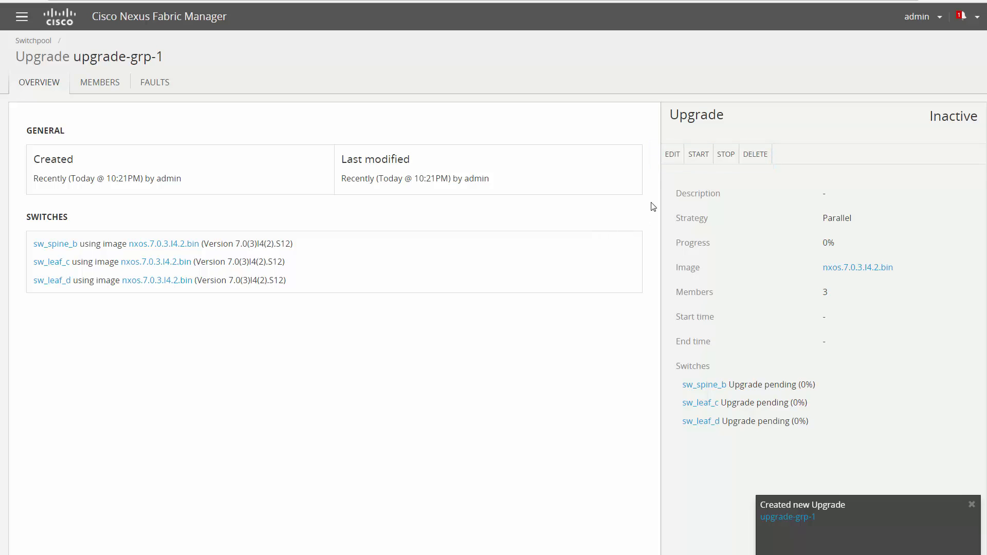
Change upgrade-grp-1's image to nxos.7.0.3.I4.3.bin and save.
click(673, 155)
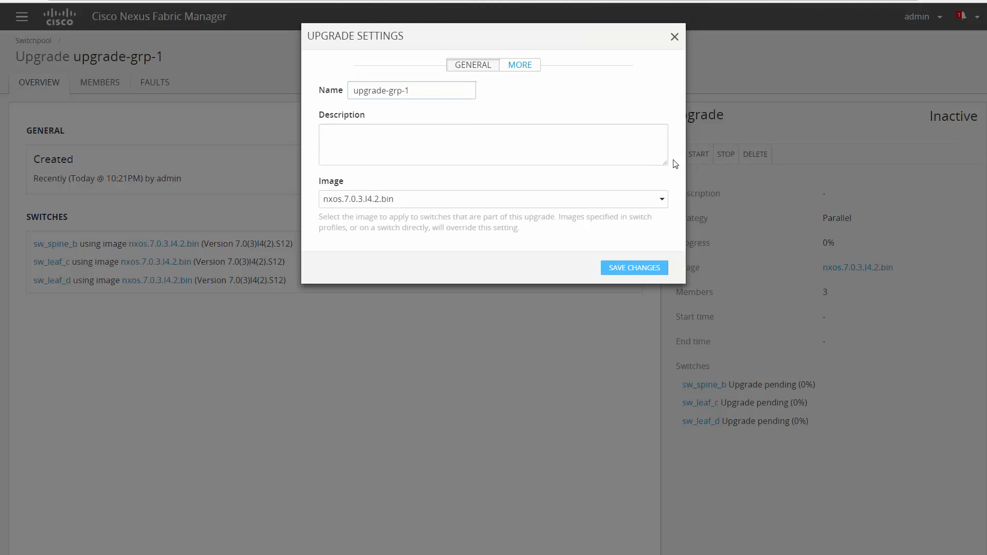
click(540, 200)
click(533, 250)
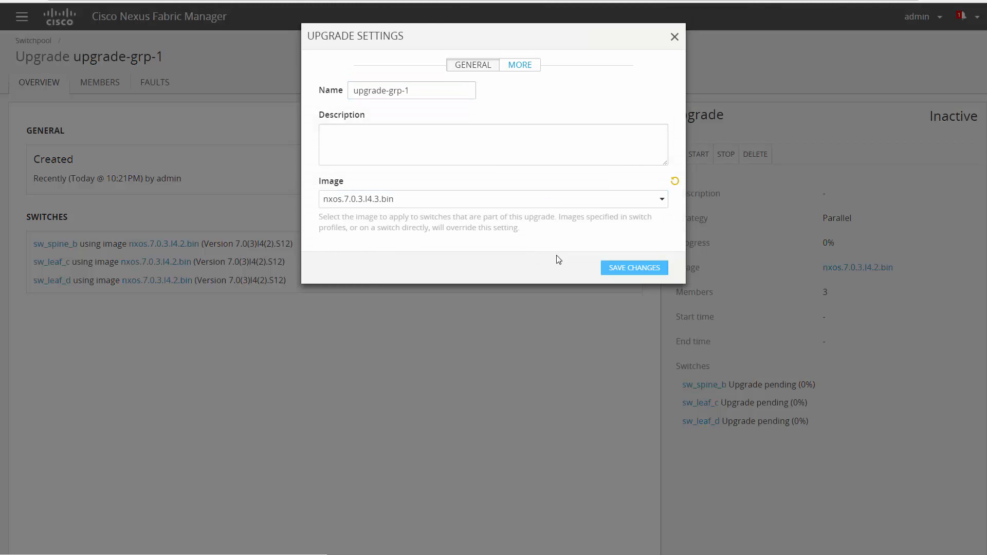
click(620, 269)
In membership management, remove SW_LEAF_D and add SW_LEAF_E to the upgrade.
click(100, 82)
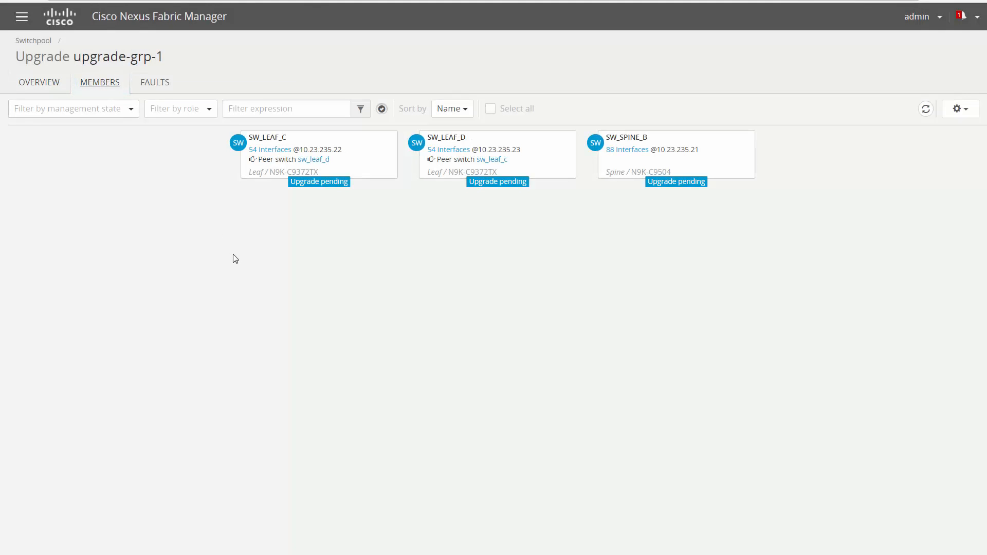
click(956, 109)
click(945, 131)
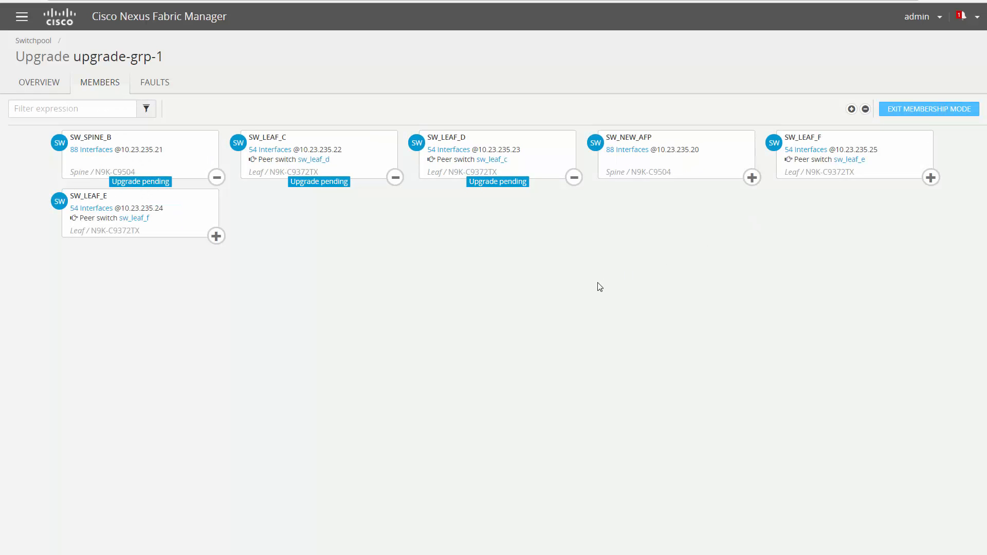
click(575, 179)
click(587, 236)
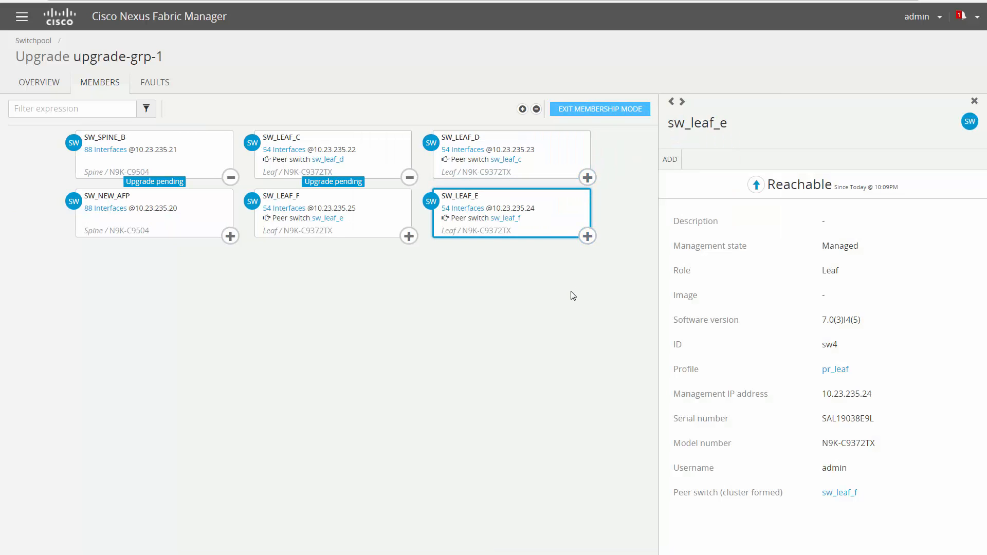
click(589, 110)
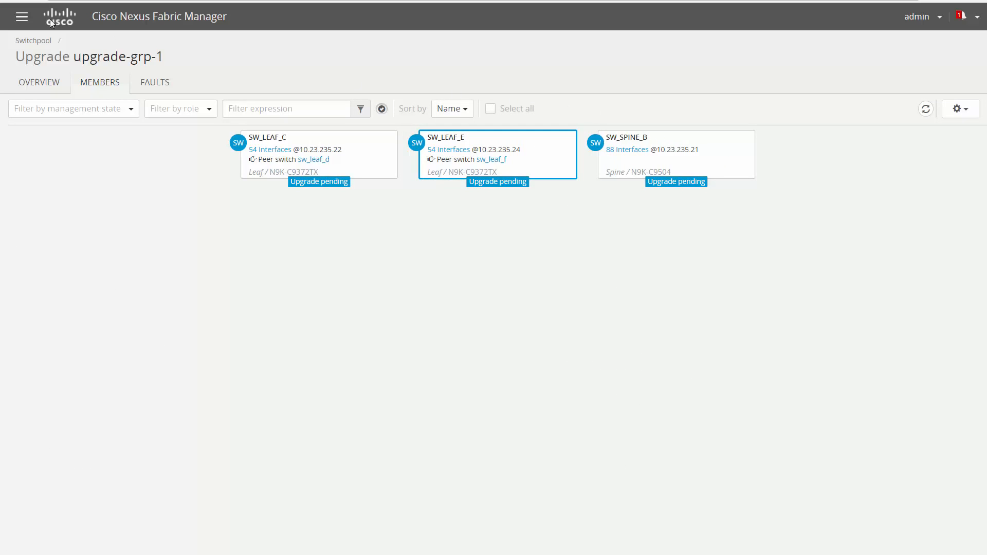
click(21, 17)
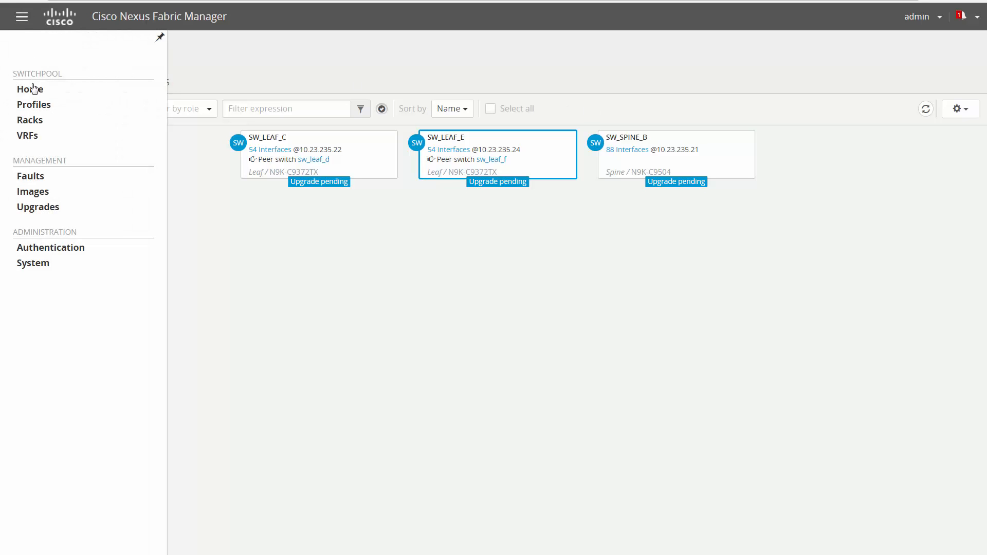
Start a new interface profile and enable its State, Routed mode and Port channel mode options.
click(34, 105)
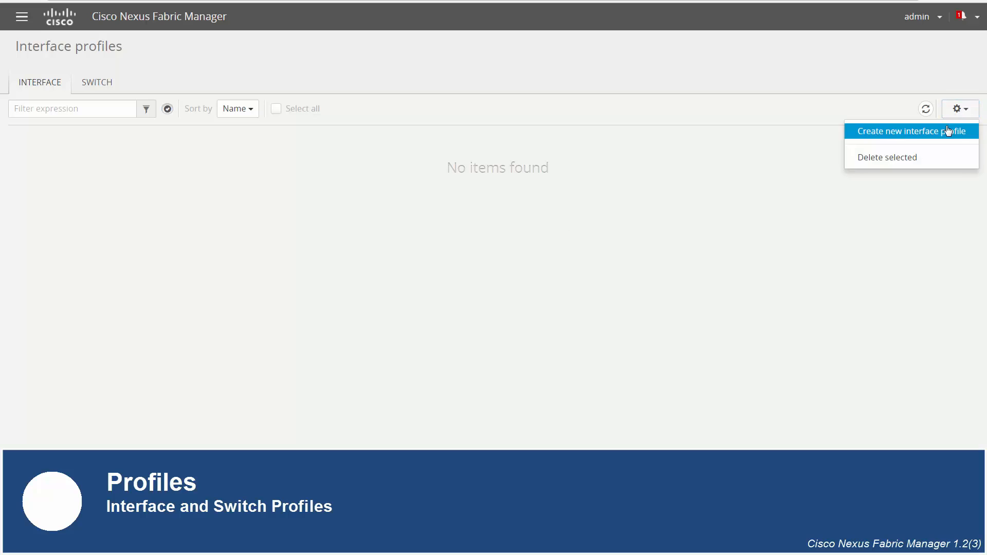
click(951, 132)
click(521, 67)
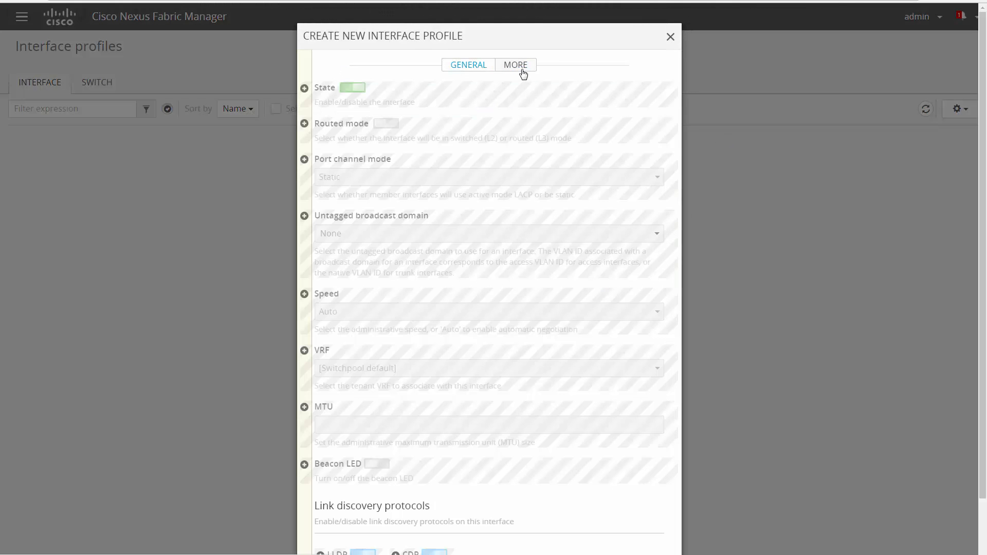
click(304, 88)
click(304, 123)
click(304, 160)
Enable the Untagged broadcast domain, Speed, VRF, MTU, Beacon LED, LLDP and CDP options.
click(304, 216)
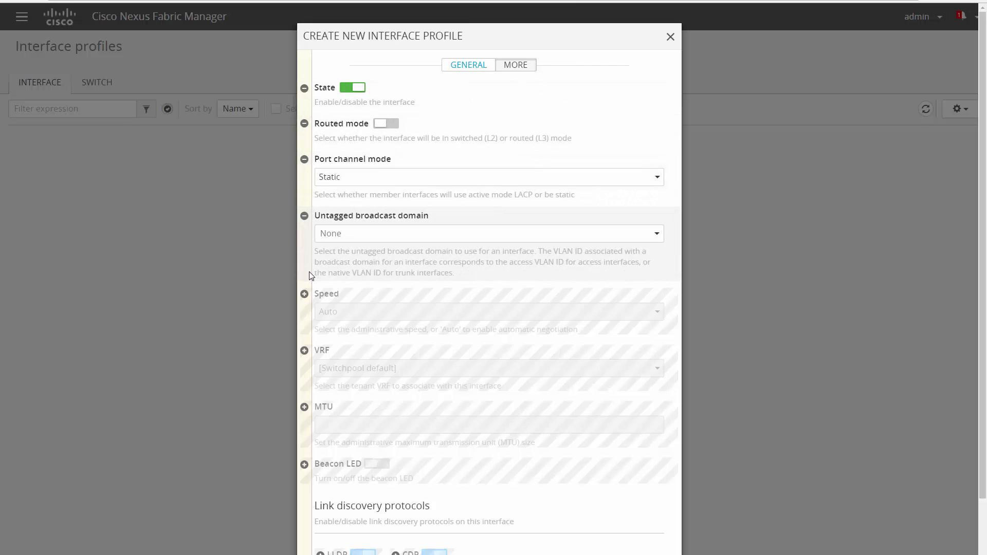
click(304, 294)
click(304, 351)
click(304, 406)
click(305, 464)
scroll(306, 466, down, 1)
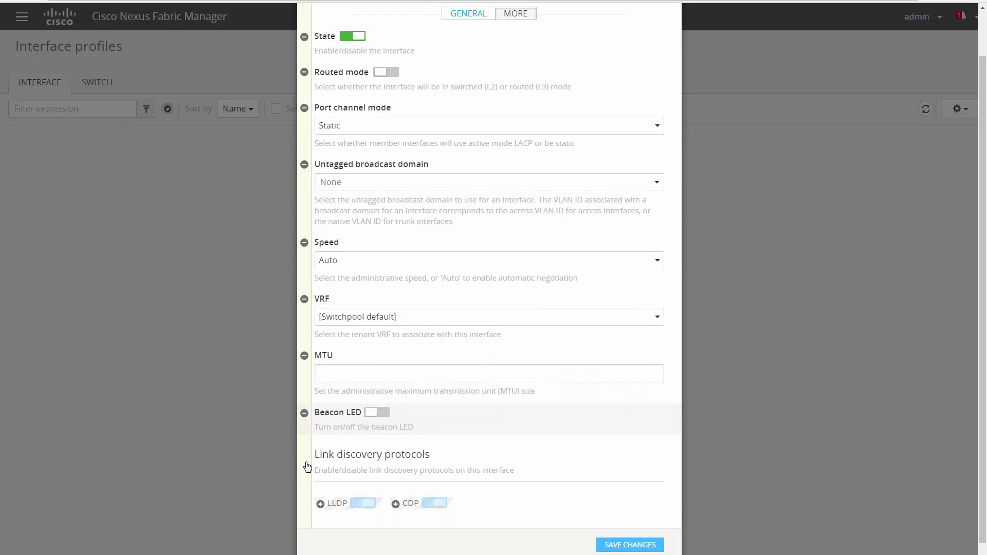
click(320, 503)
click(396, 504)
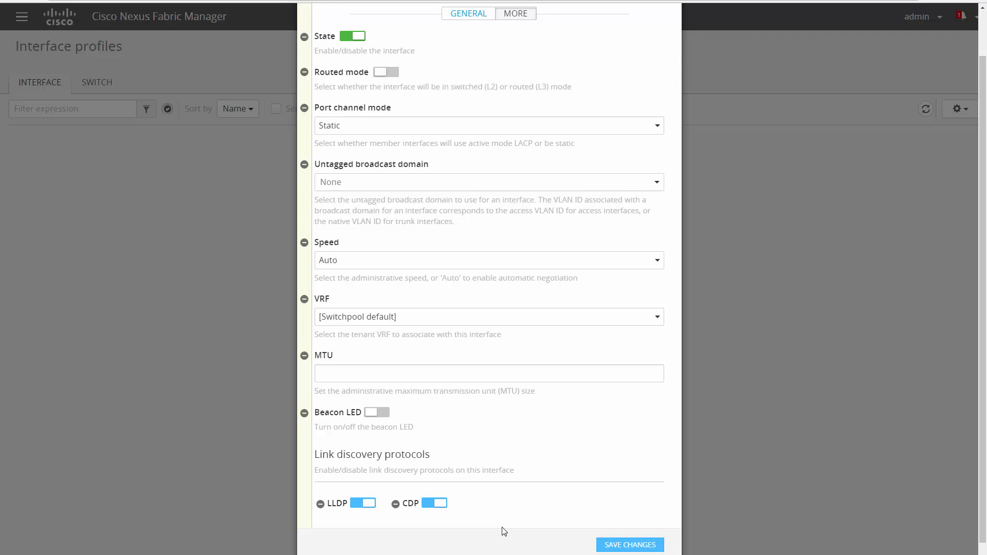
Discard the unsaved interface profile and show the switch profiles.
scroll(504, 531, up, 1)
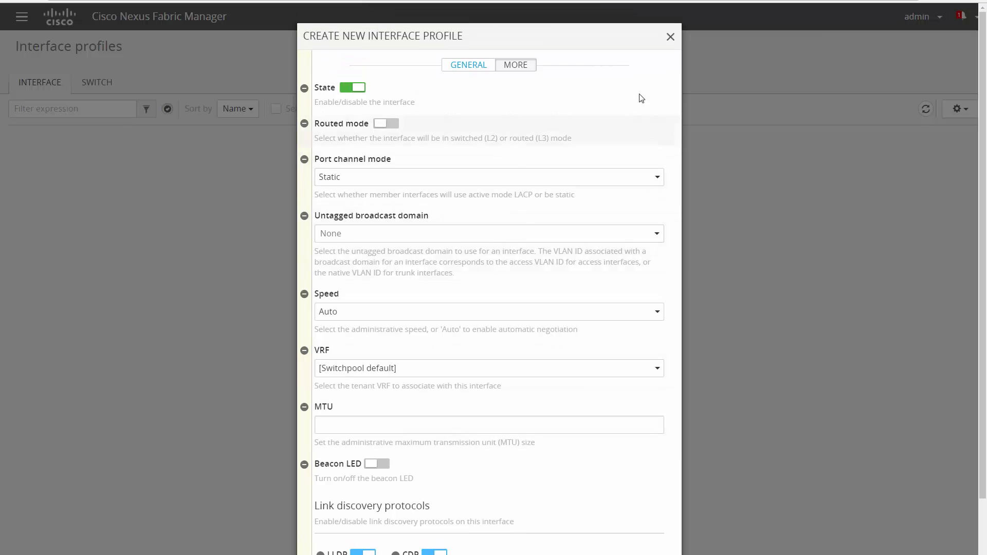
click(671, 37)
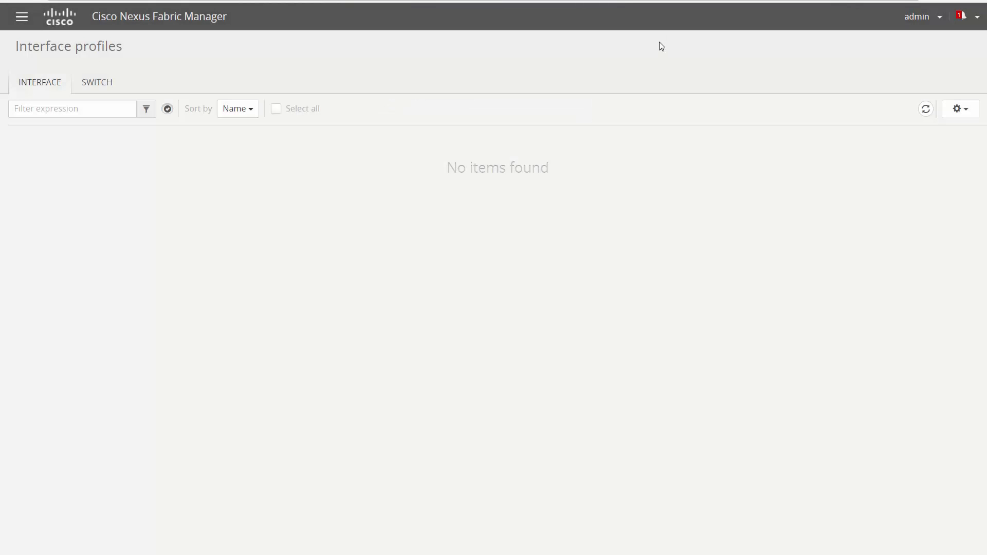
click(98, 84)
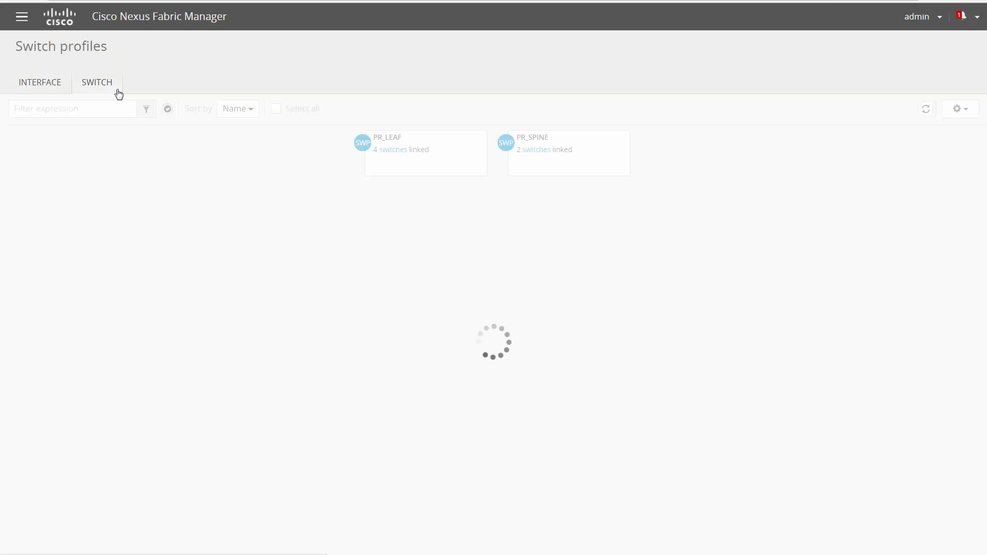
Step through PR_LEAF's MORE, SYSLOG, SNMP, CDP, LLDP and NTP settings, then close unchanged.
click(450, 169)
click(668, 159)
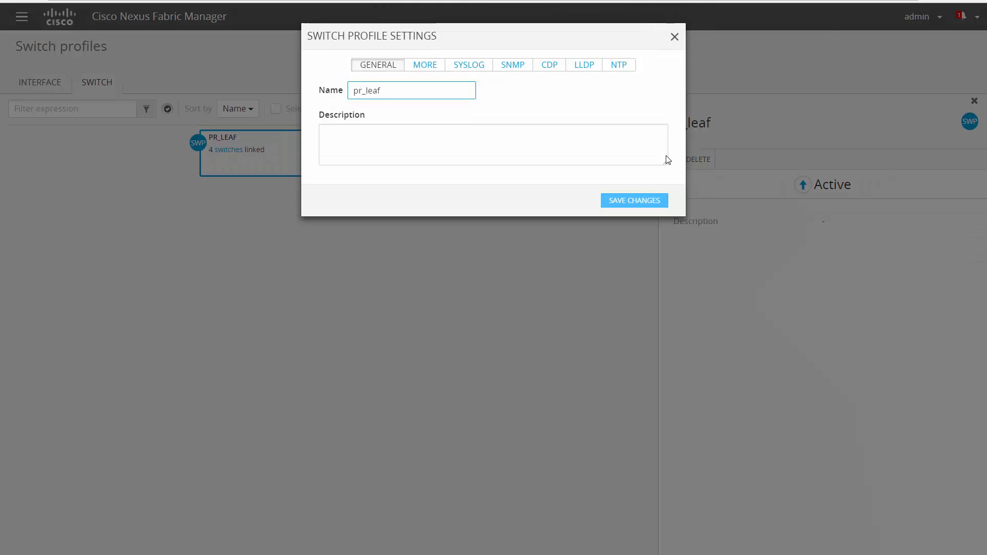
click(426, 65)
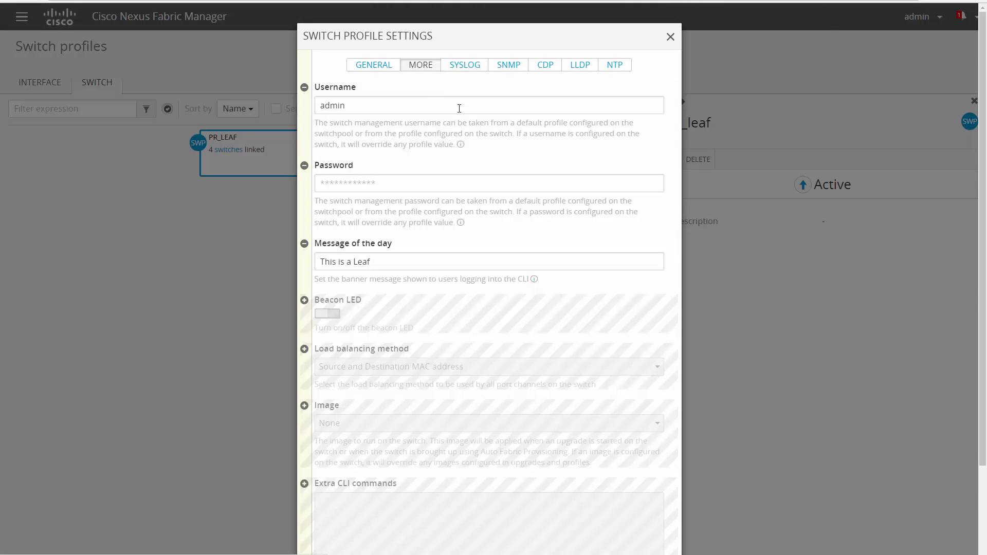
click(468, 65)
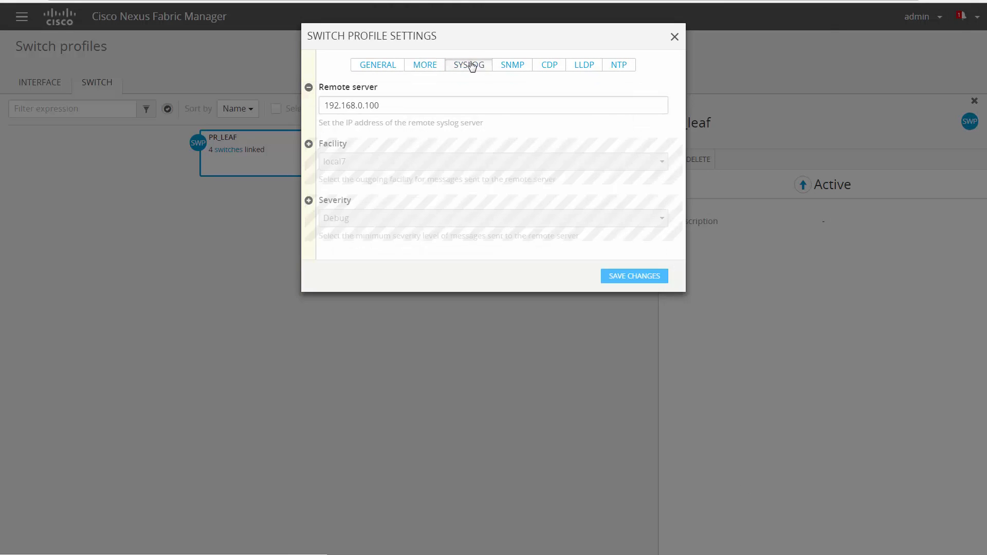
click(512, 67)
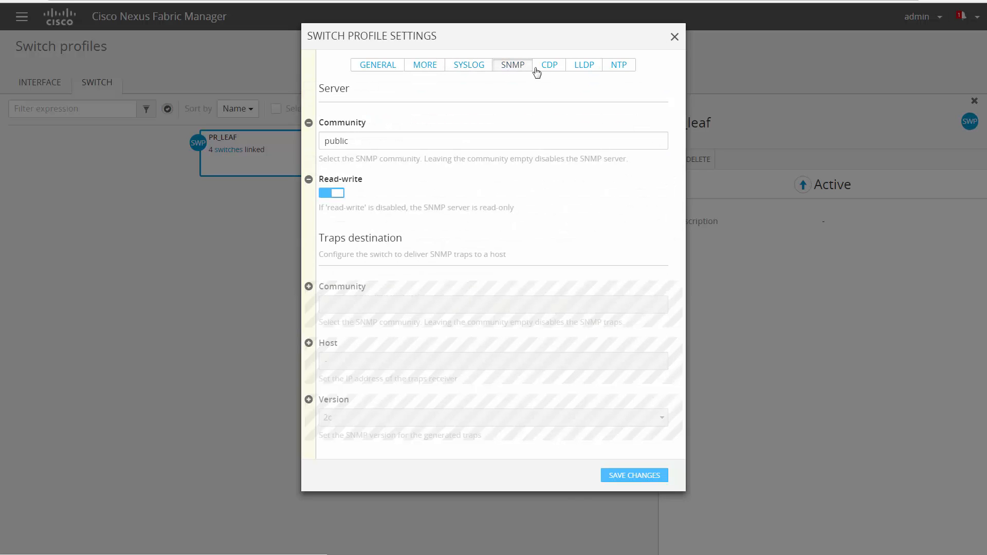
click(548, 68)
click(576, 71)
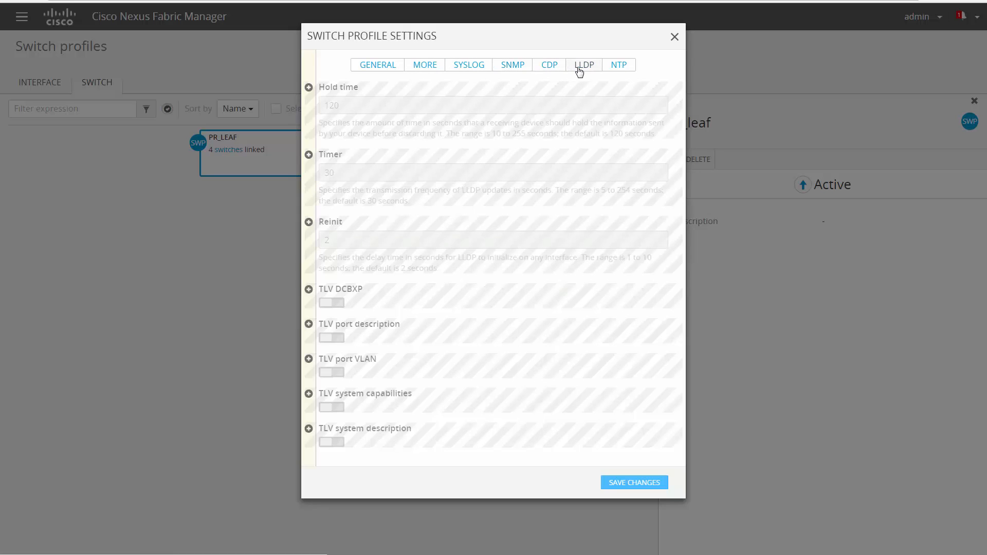
click(619, 67)
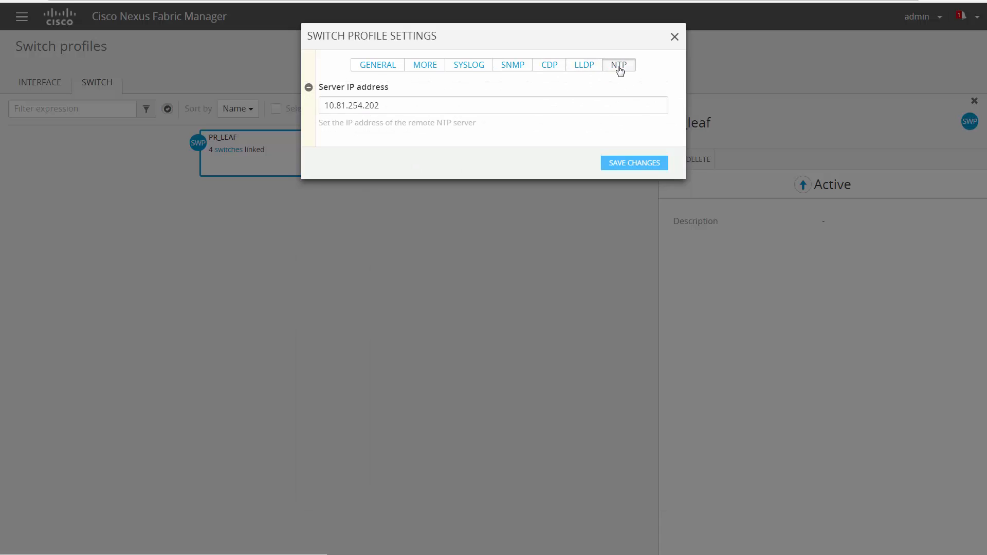
click(676, 38)
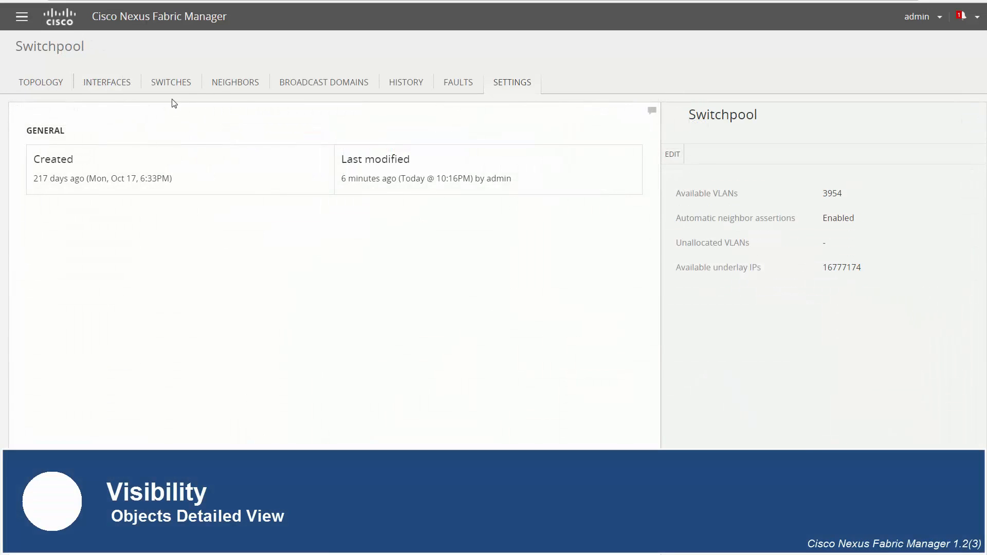
Open switch sw_leaf_c from the switch list and scroll through its Overview.
click(169, 84)
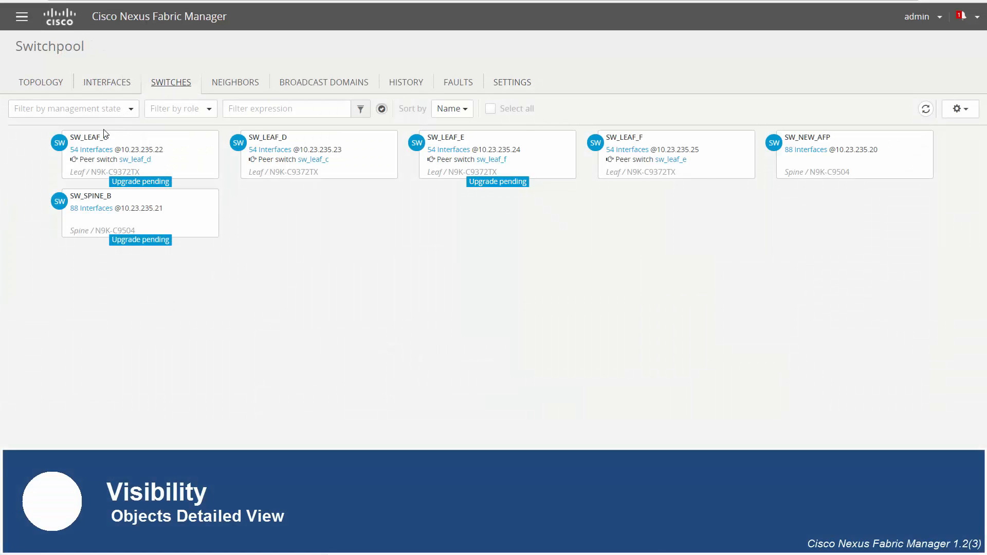
click(99, 138)
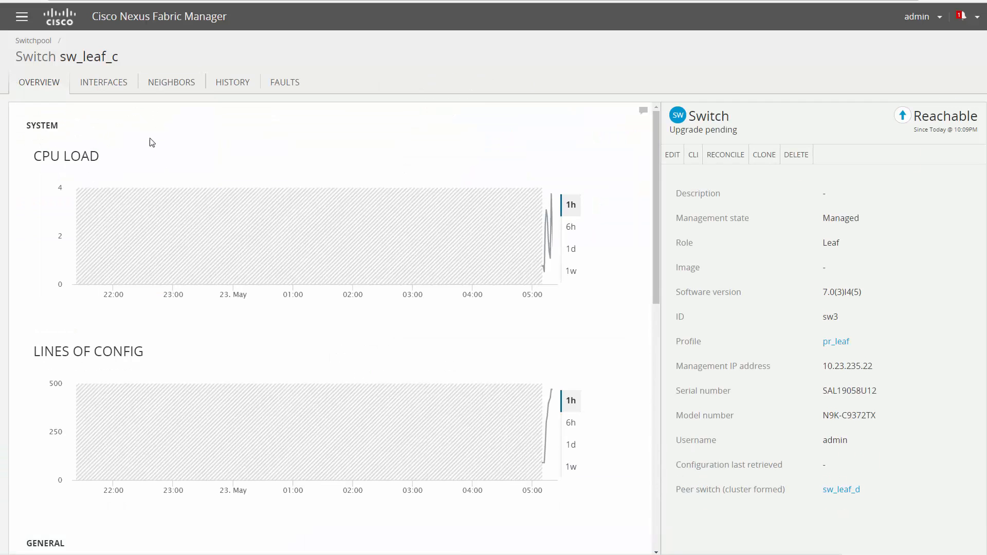
scroll(618, 163, down, 6)
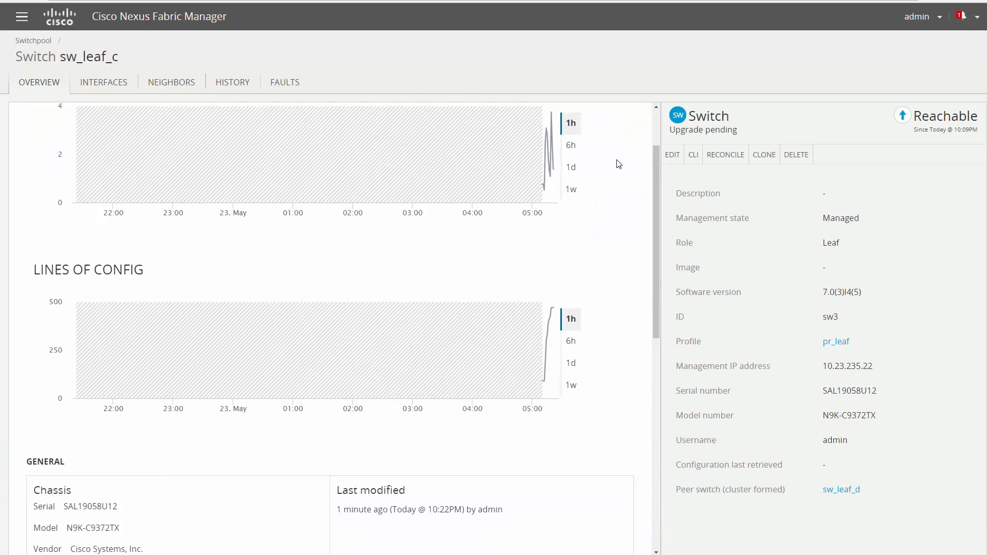
scroll(618, 164, down, 5)
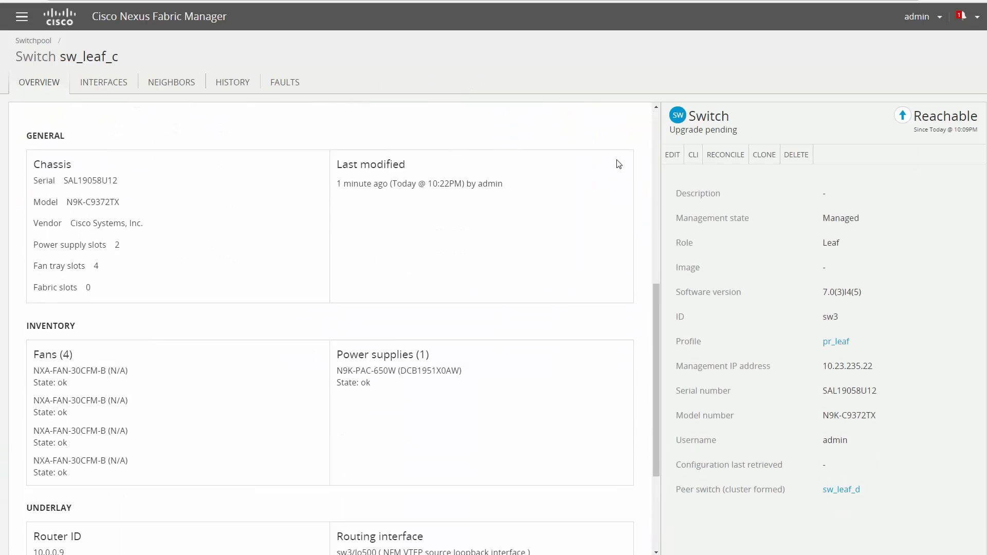
scroll(619, 163, down, 1)
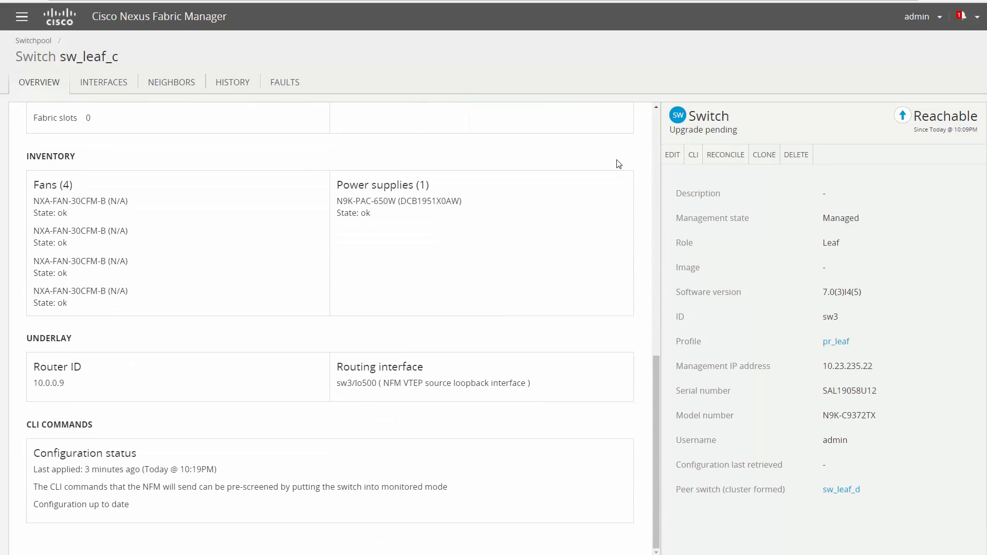
scroll(618, 163, up, 12)
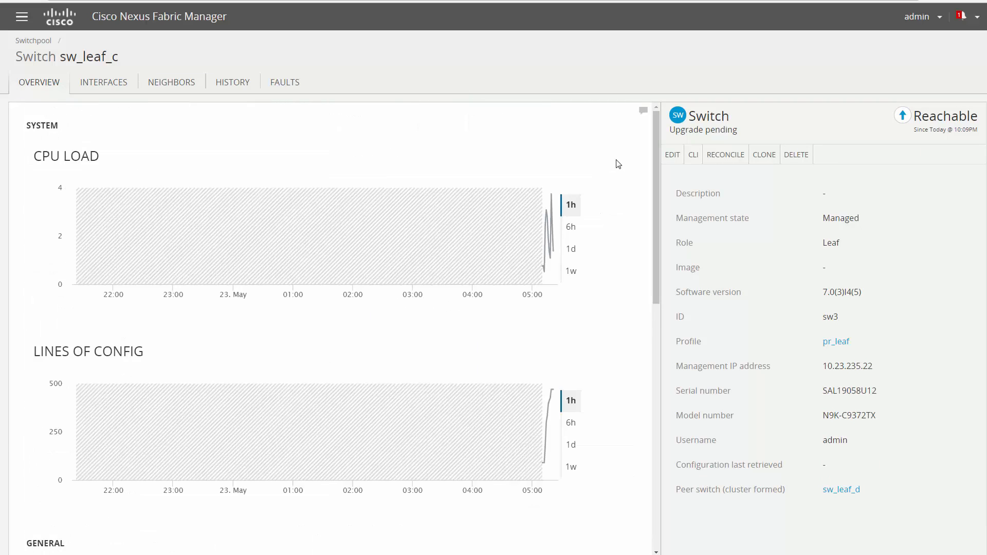
Check sw_leaf_c's interfaces and neighbours, then host16pc members and eth1/1's broadcast domains.
click(106, 88)
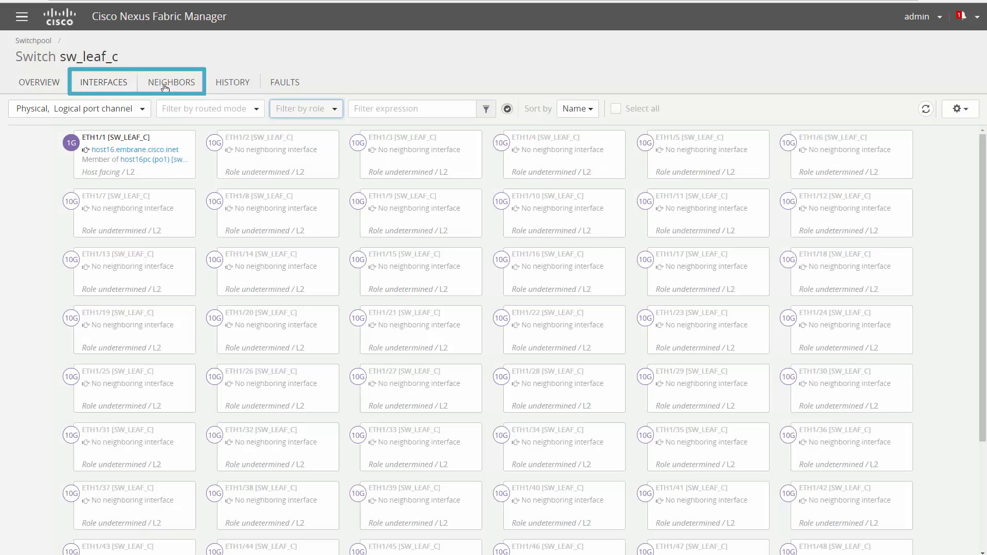
click(165, 88)
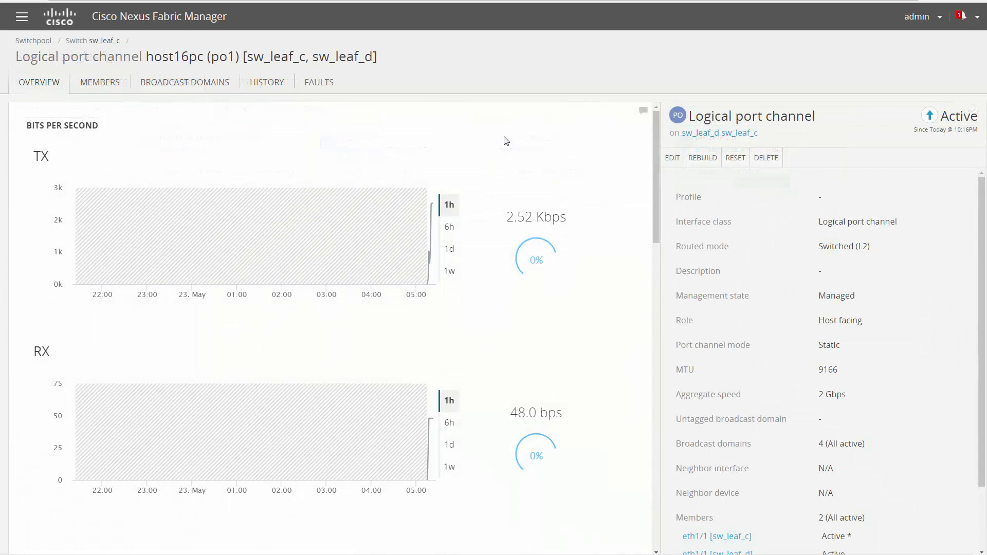
scroll(543, 147, down, 15)
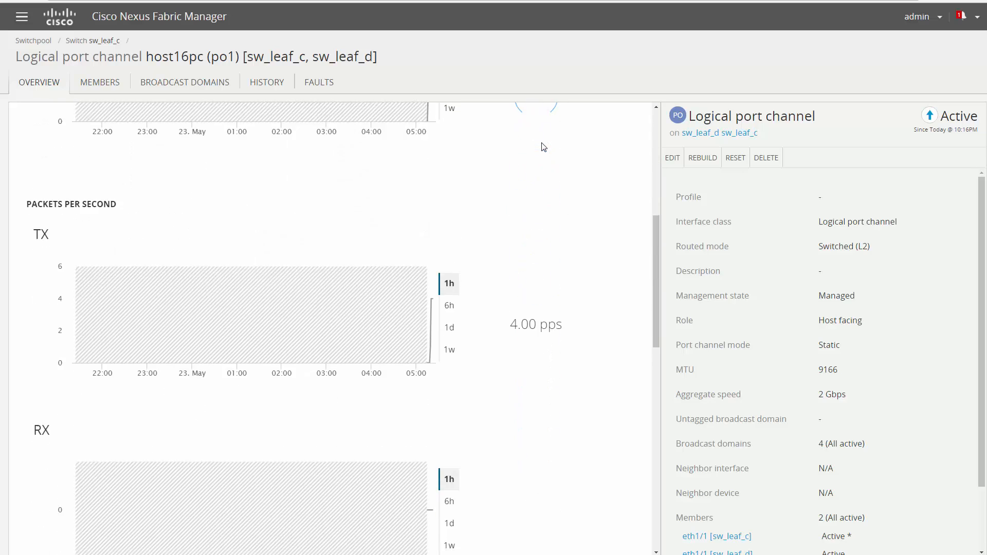
scroll(543, 147, down, 3)
click(113, 88)
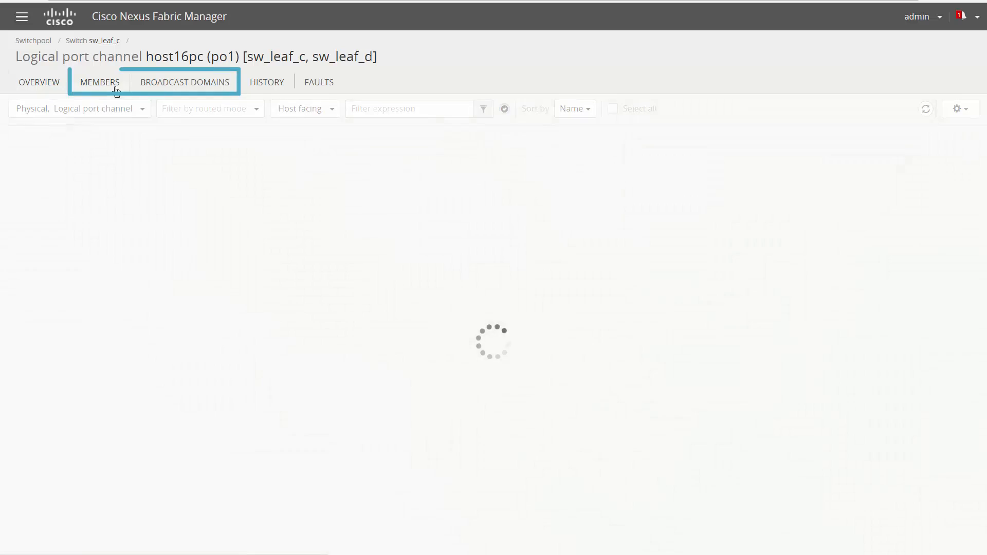
click(183, 91)
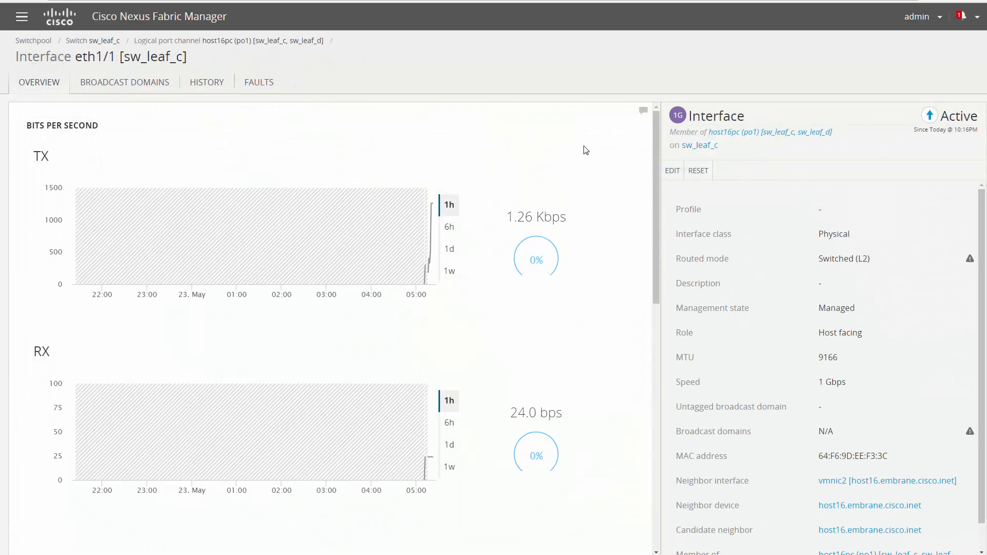
scroll(583, 150, down, 9)
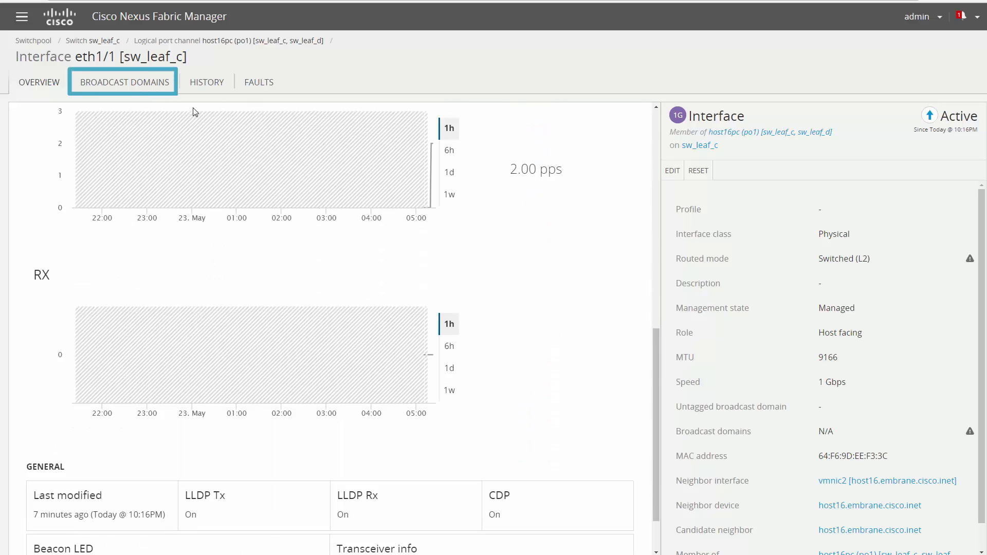
click(138, 88)
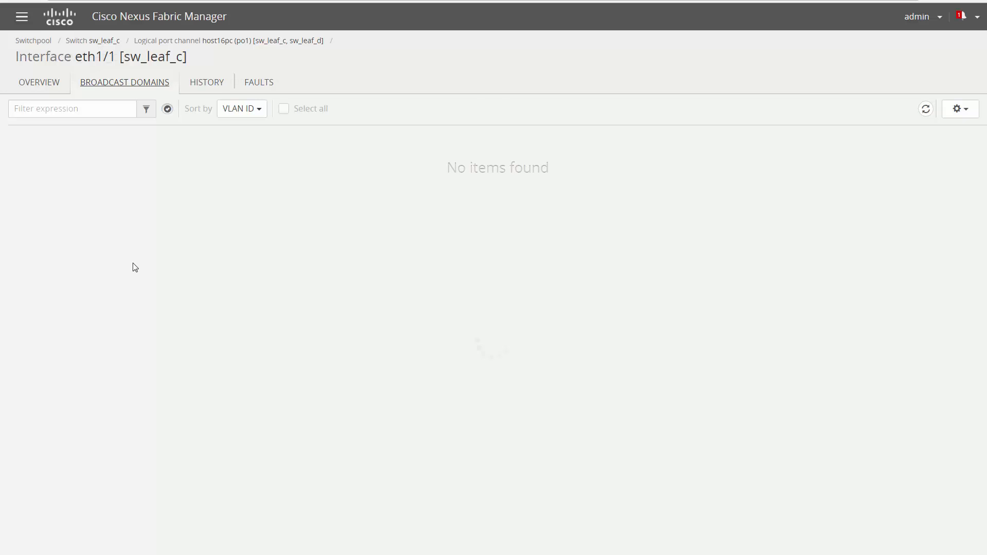
Inspect sw_leaf_c's history events, including task707, task2233, task2240 and task2244.
click(242, 89)
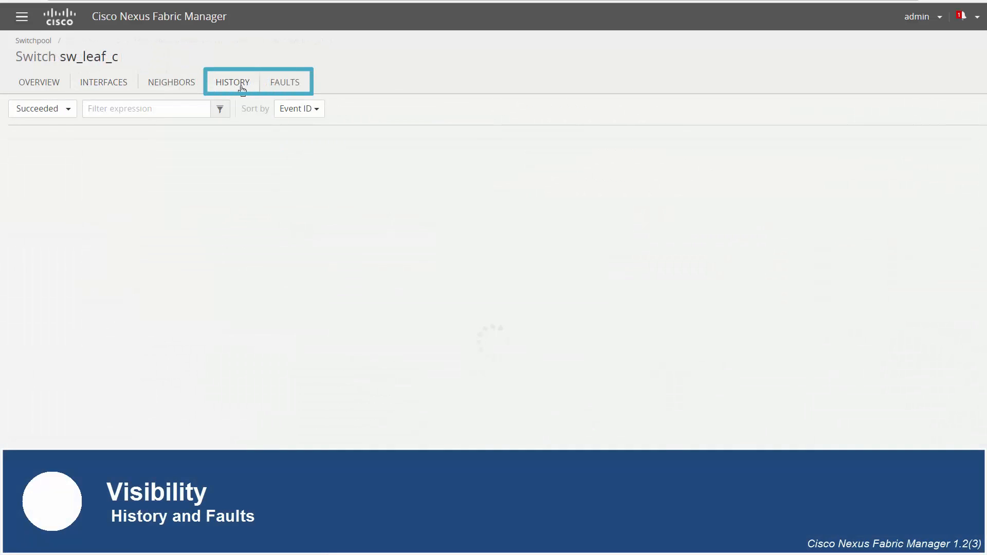
click(304, 417)
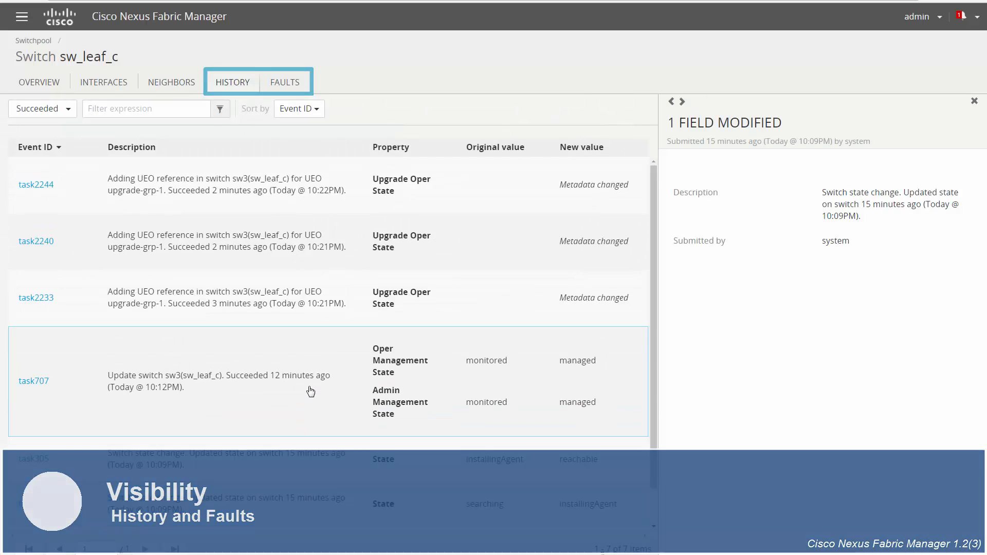
click(310, 391)
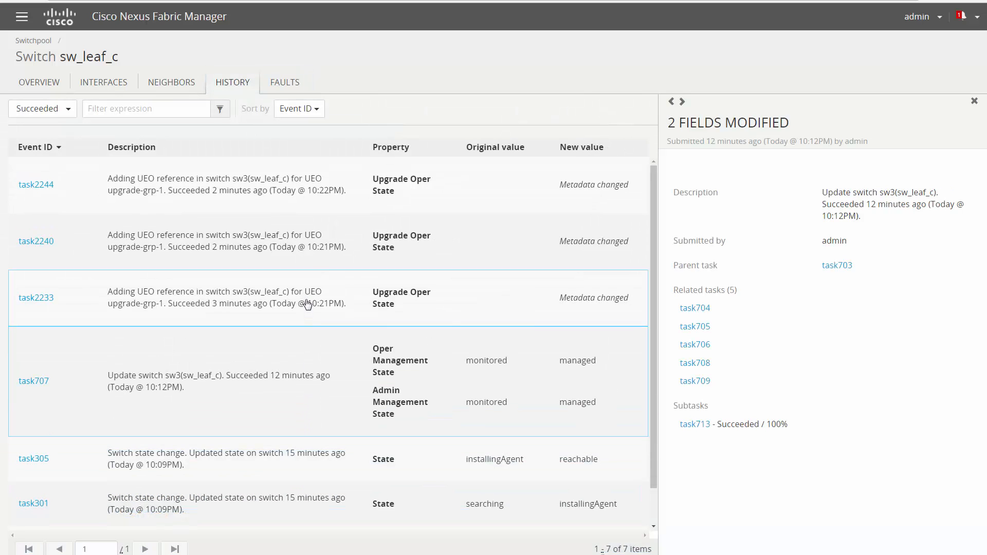
click(308, 310)
click(308, 253)
click(308, 205)
Show sw_leaf_c's faults with all resolution filter choices deselected.
click(294, 89)
click(72, 110)
click(110, 132)
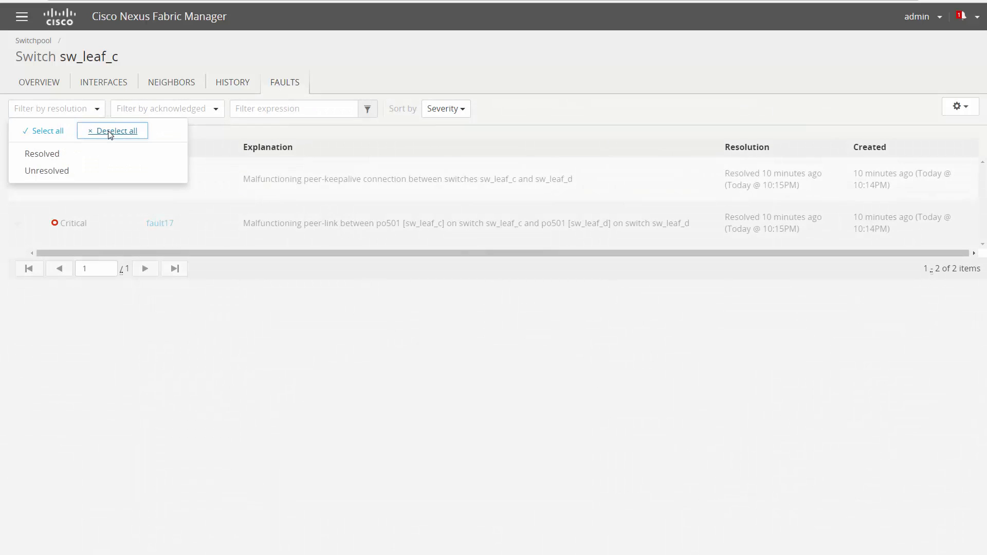
key(Escape)
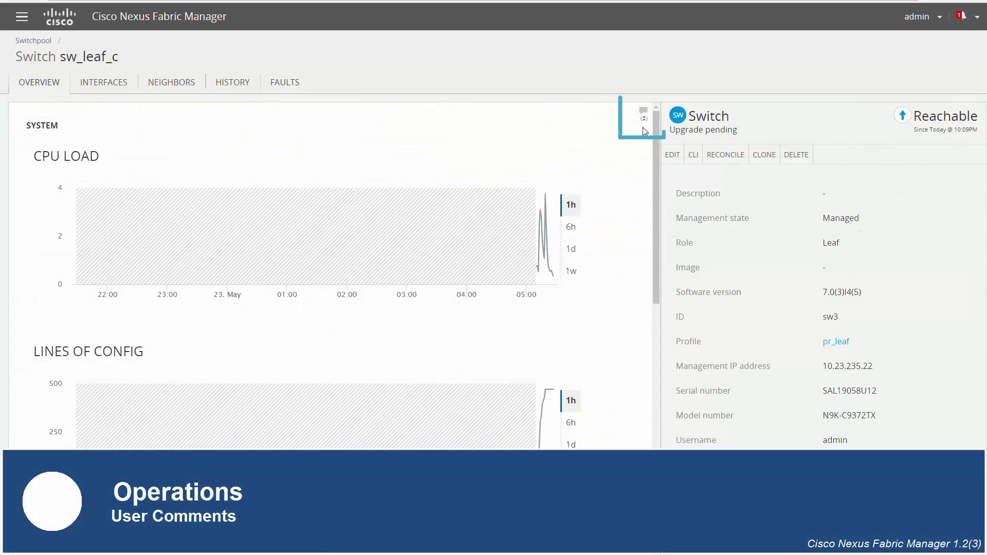
Post 'Going to perform a config refresh now' in sw_leaf_c's comments panel.
click(643, 123)
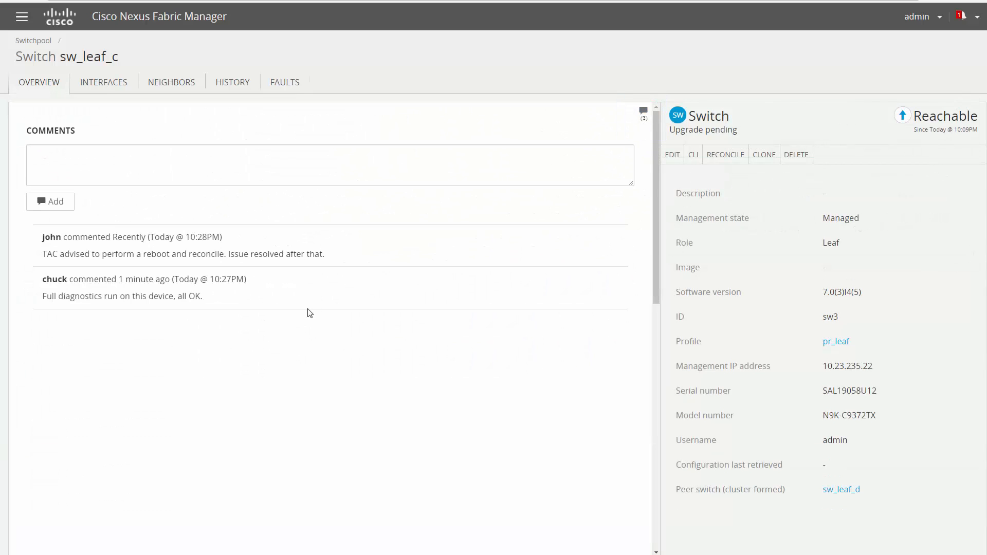
click(252, 159)
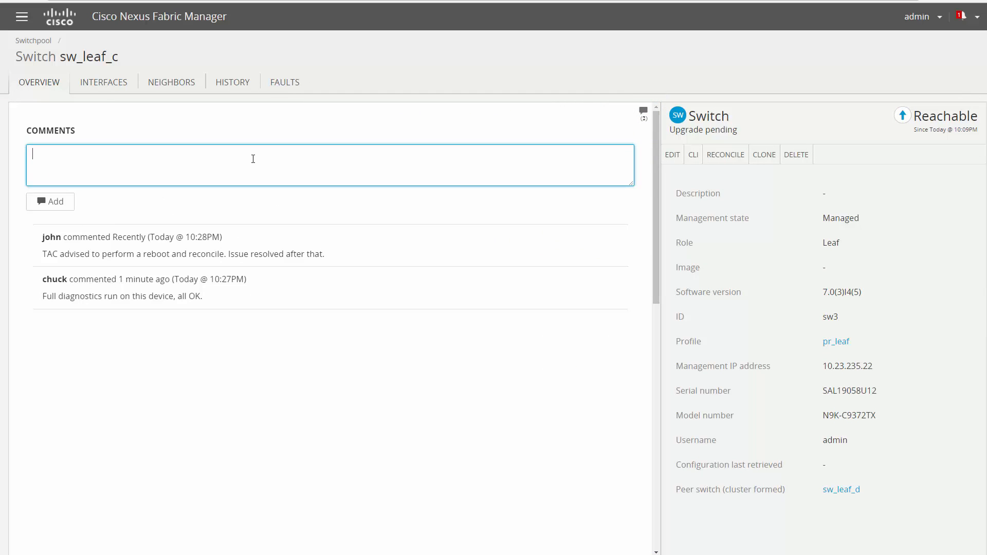
text(Going to perform a config refresh now)
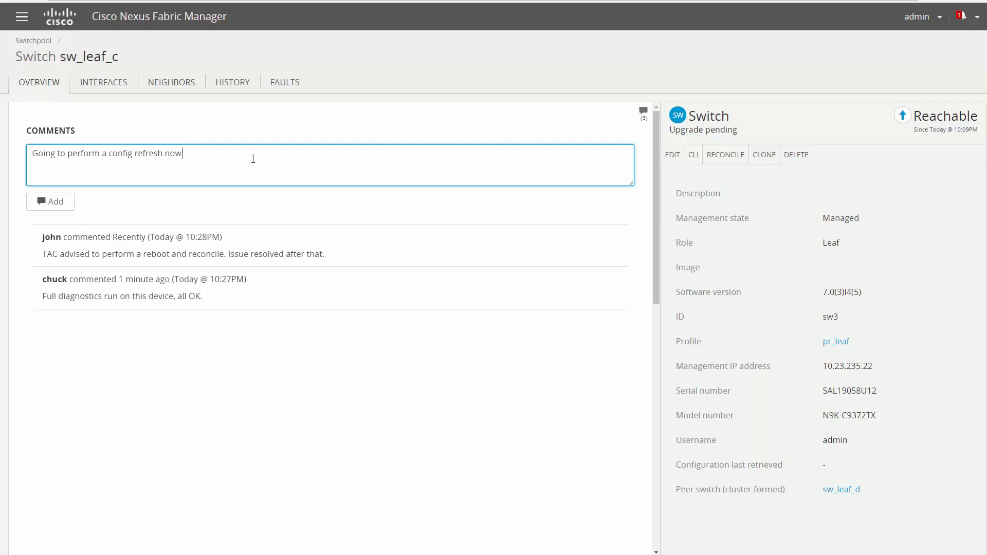
click(65, 203)
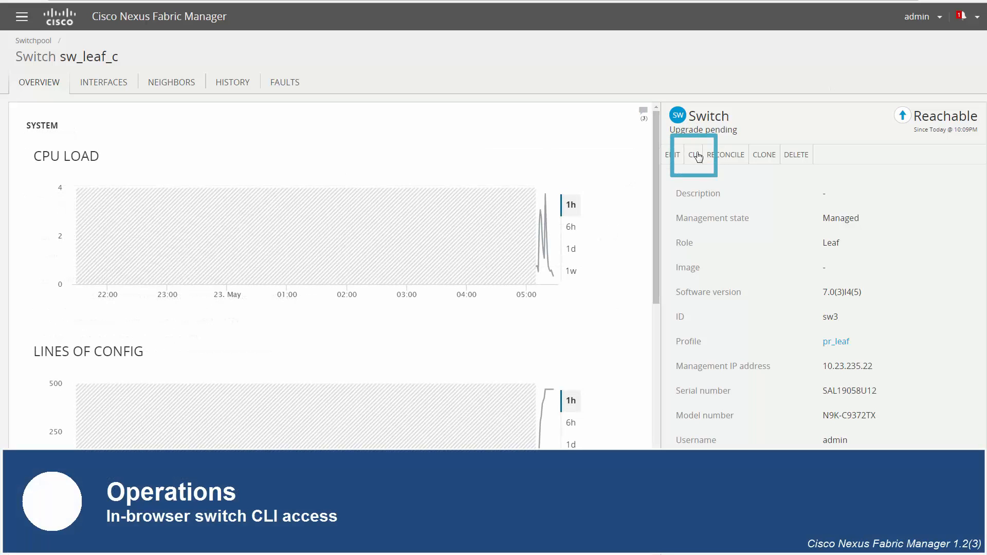
Open a CLI session on switch sw_leaf_c and log in with the switch username and password.
click(698, 156)
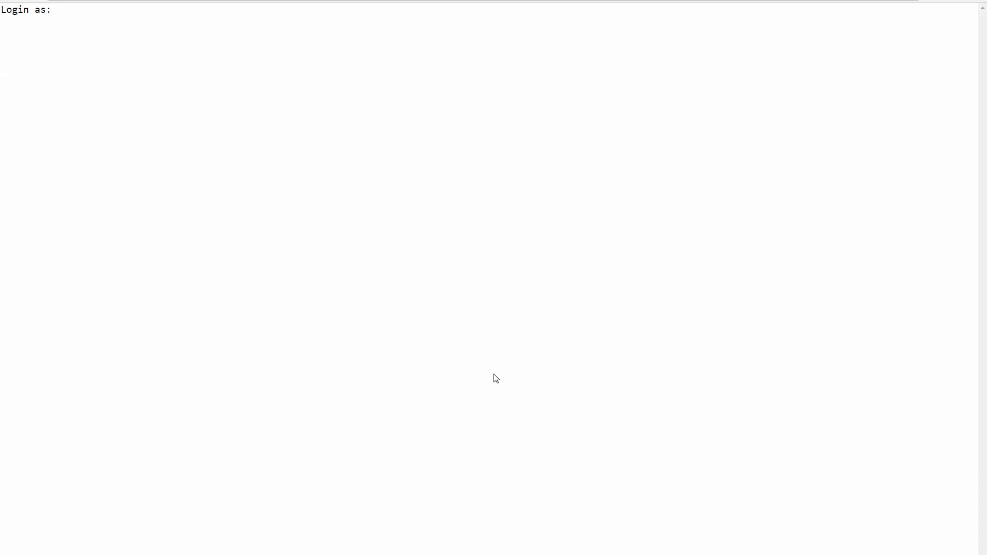
text(admin)
key(Return)
key(Return)
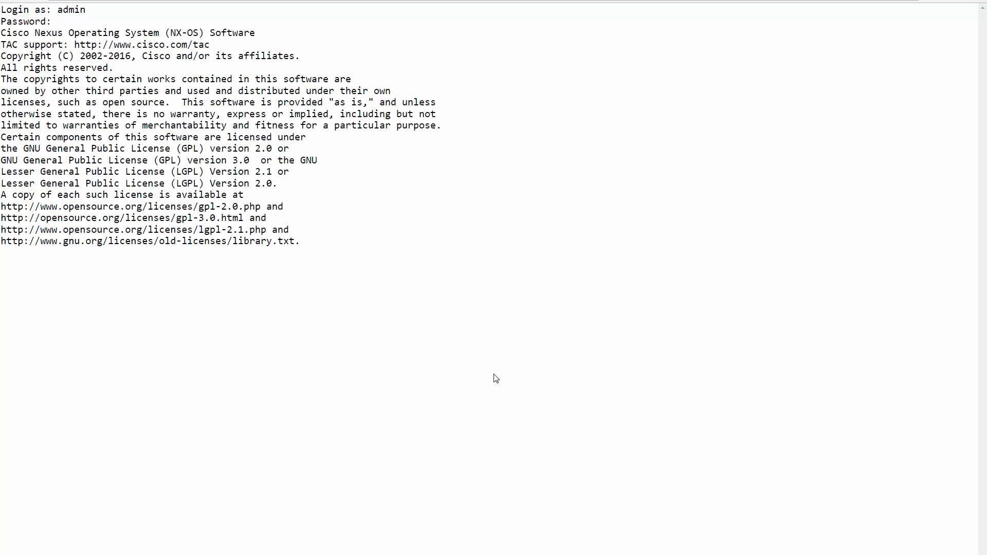
key(Return)
Run show running-config to display the switch's running configuration.
text(s)
key(Tab)
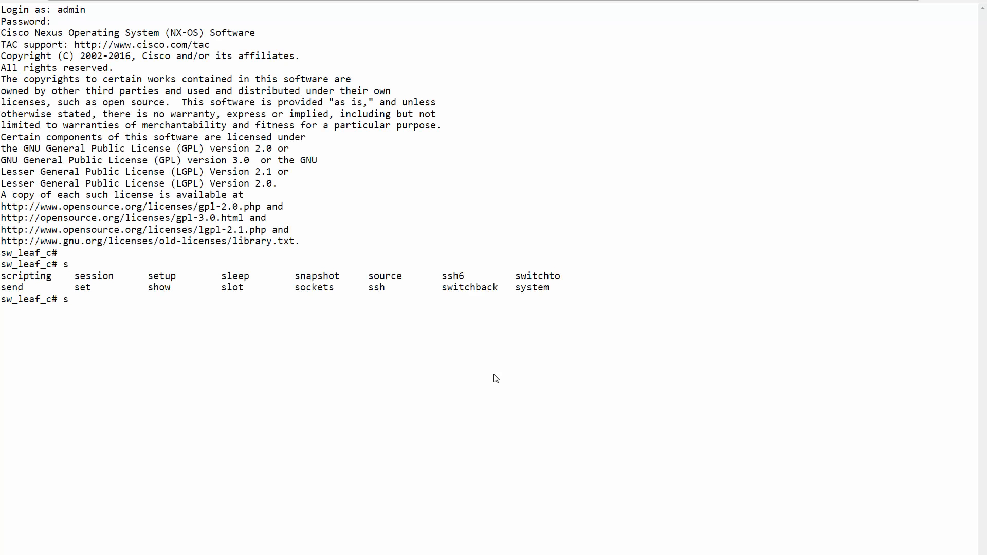
text(how ru)
key(Tab)
key(Return)
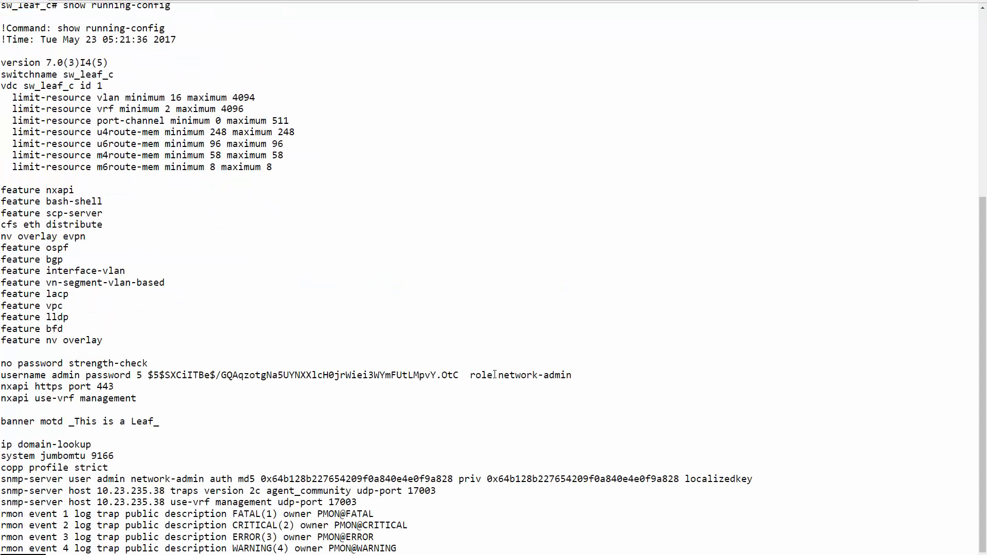